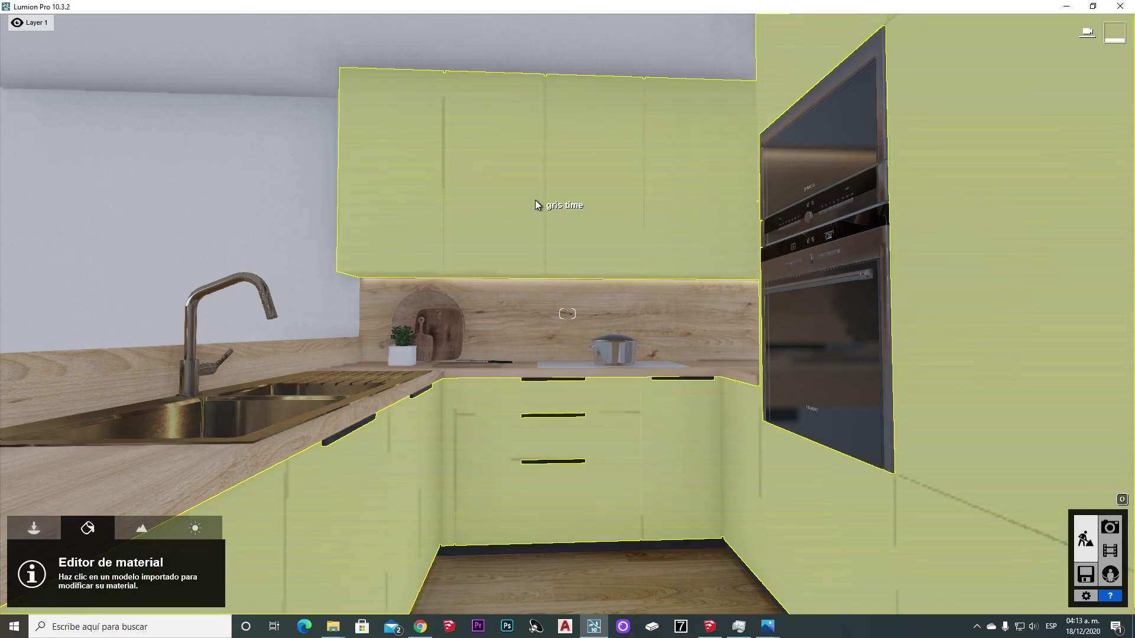
- Open the kitchen cabinets' gris time material and choose Standard from the material library for it
{"action": "left_click", "coordinate": [512, 201]}
{"action": "key", "text": "w"}
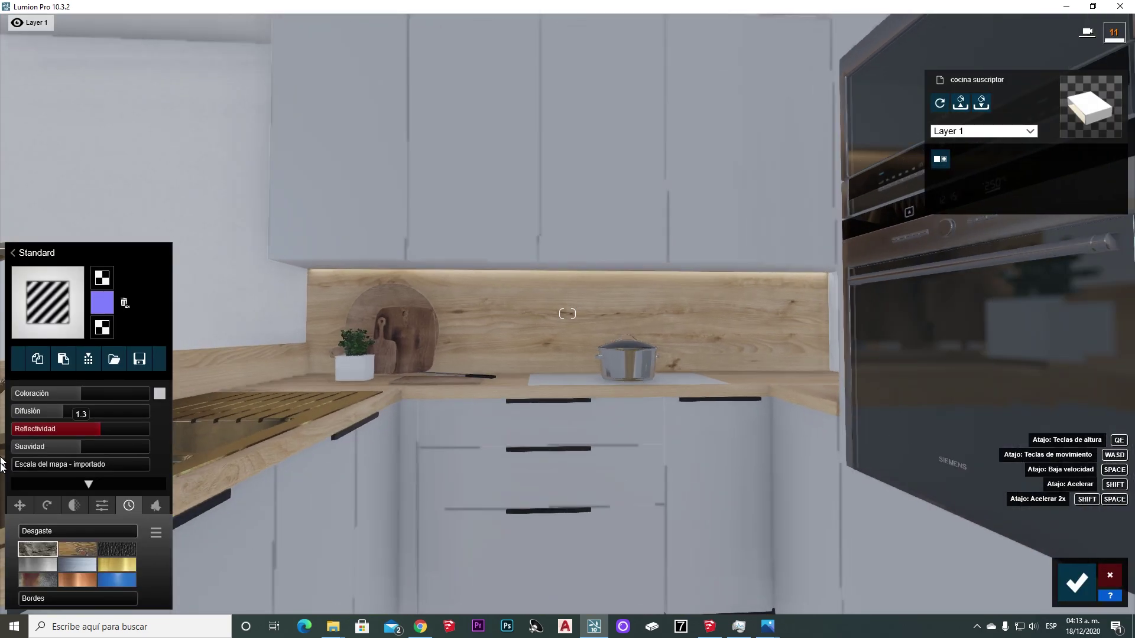
{"action": "left_click", "coordinate": [35, 253]}
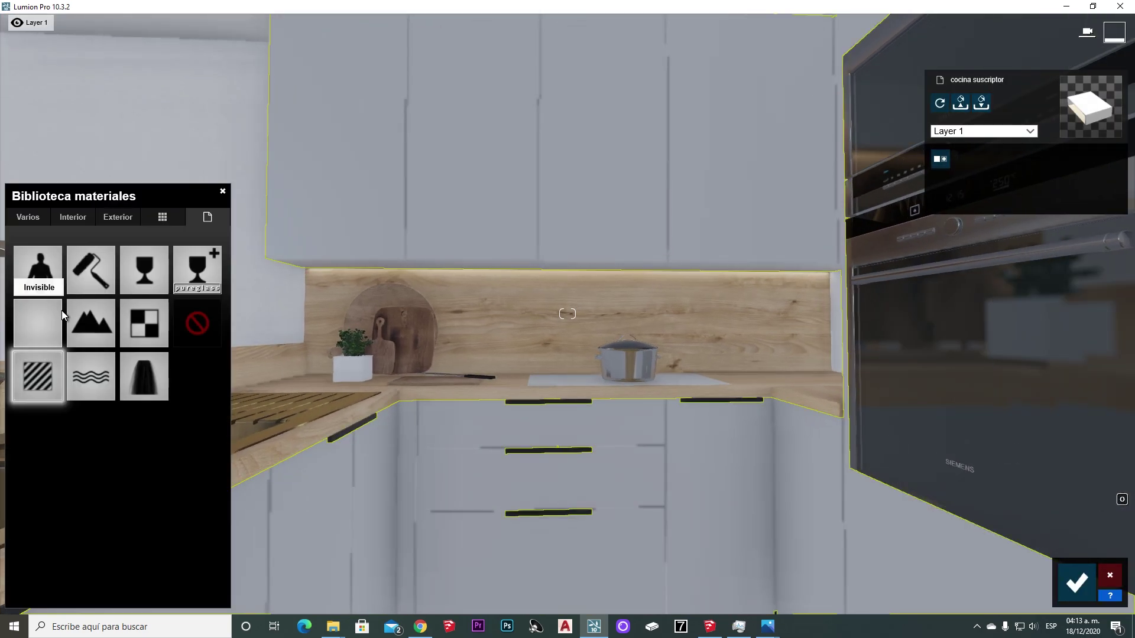
{"action": "left_click", "coordinate": [44, 378]}
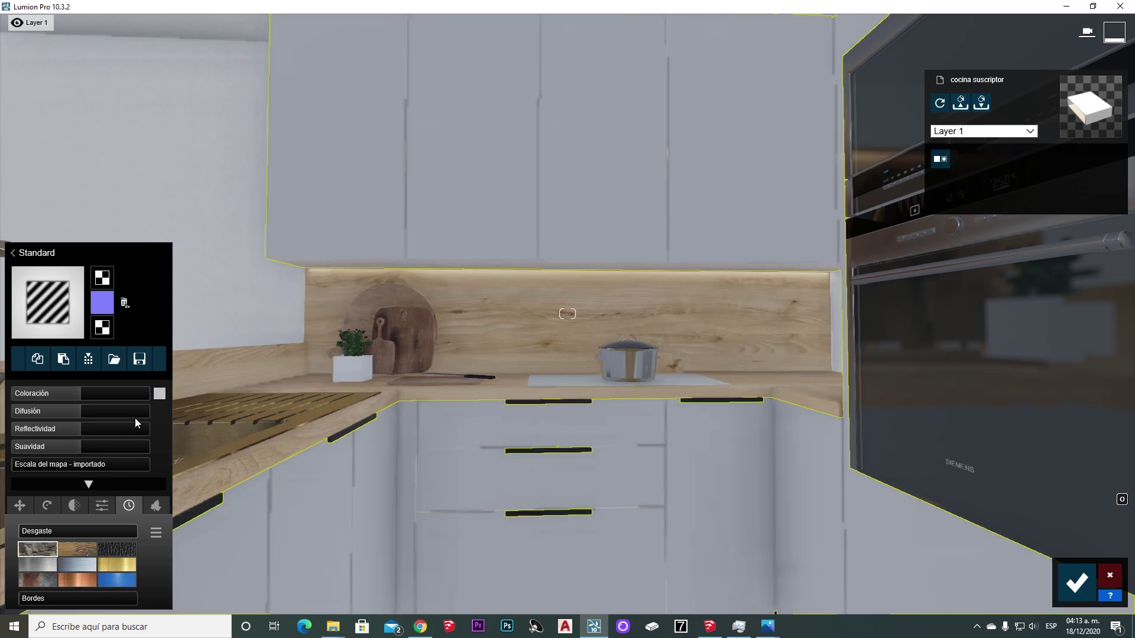
- Lower the cabinet material's reflectivity, check the surface from closer angles, and save the material changes
{"action": "right_click_drag", "start_coordinate": [461, 392], "coordinate": [427, 362]}
{"action": "middle_click_drag", "start_coordinate": [427, 362], "coordinate": [501, 496]}
{"action": "key", "text": "d"}
{"action": "key", "text": "a"}
{"action": "right_click_drag", "start_coordinate": [586, 329], "coordinate": [524, 327]}
{"action": "middle_click_drag", "start_coordinate": [525, 328], "coordinate": [608, 336]}
{"action": "middle_click_drag", "start_coordinate": [467, 378], "coordinate": [454, 389]}
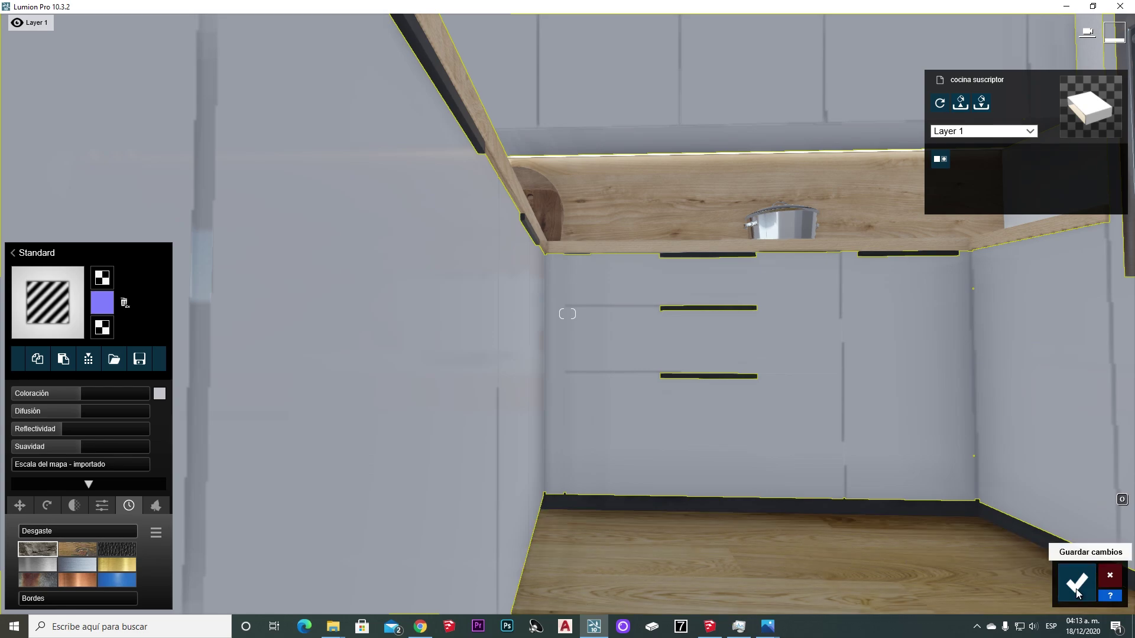
{"action": "left_click", "coordinate": [1076, 583]}
- Update the preview of Photo 1 from its stored camera and compare it with the reference kitchen picture
{"action": "left_click", "coordinate": [1110, 526]}
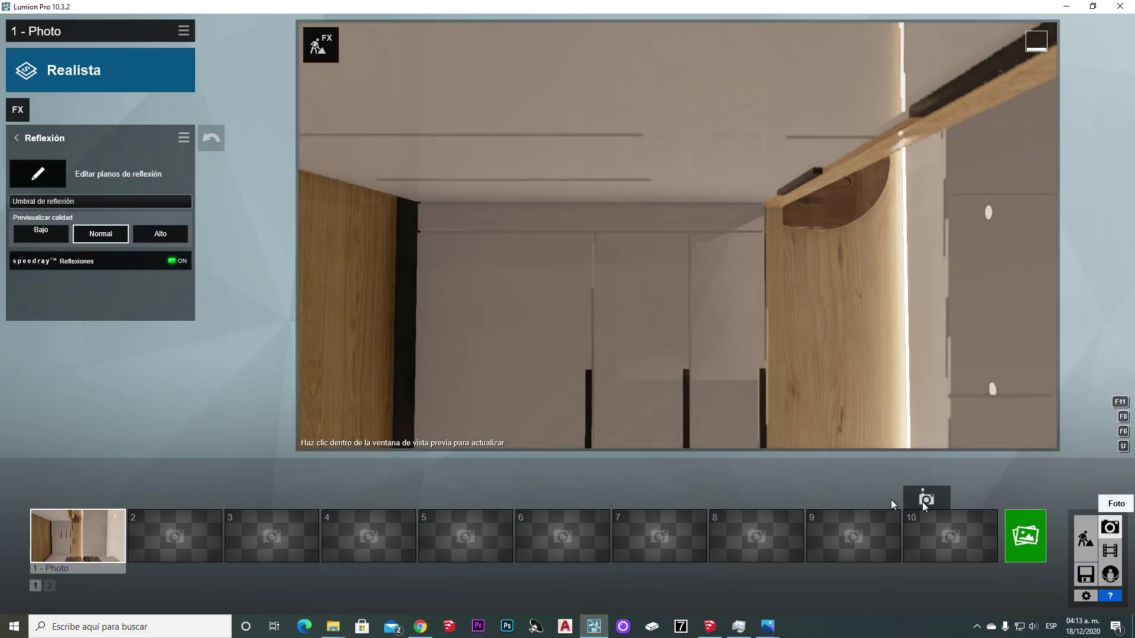
{"action": "left_click", "coordinate": [78, 545]}
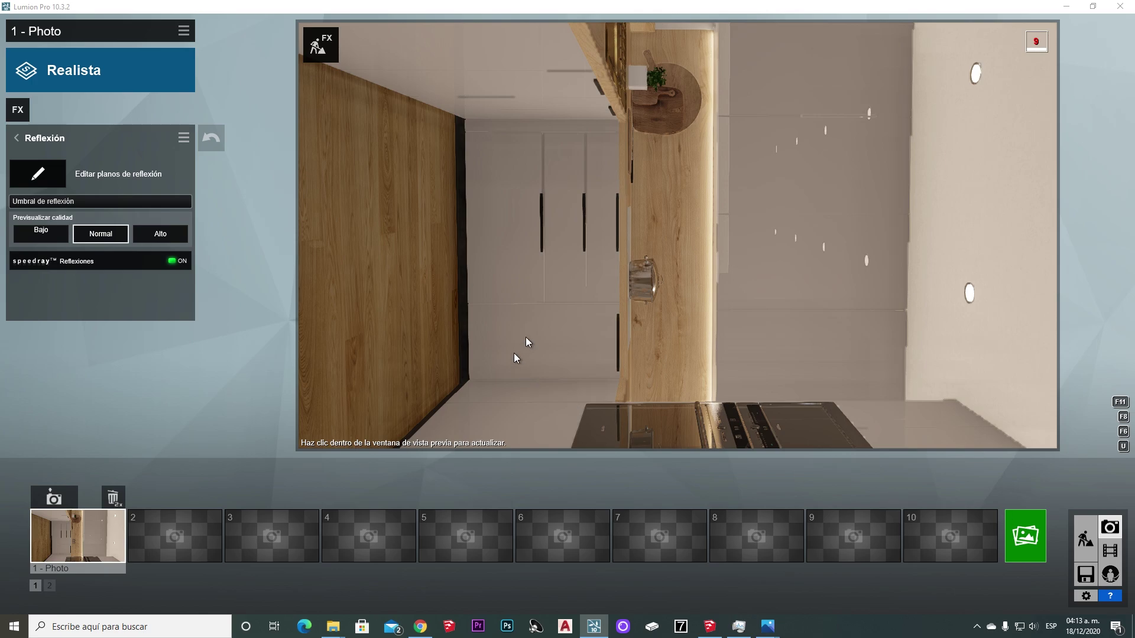
{"action": "left_click", "coordinate": [562, 285]}
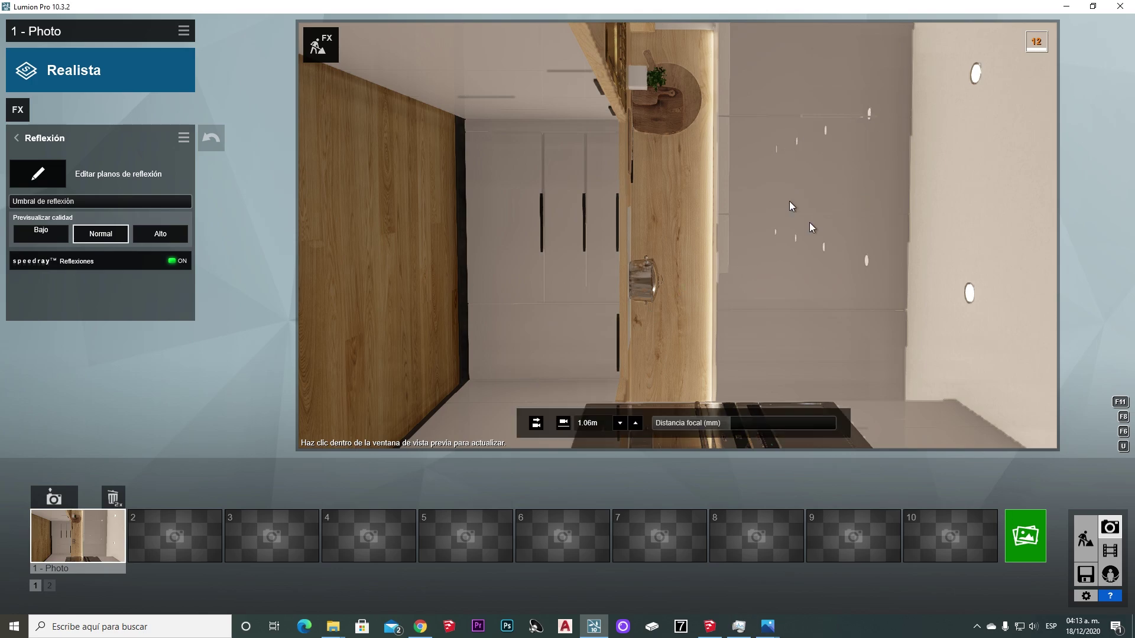
{"action": "key", "text": "alt+Tab"}
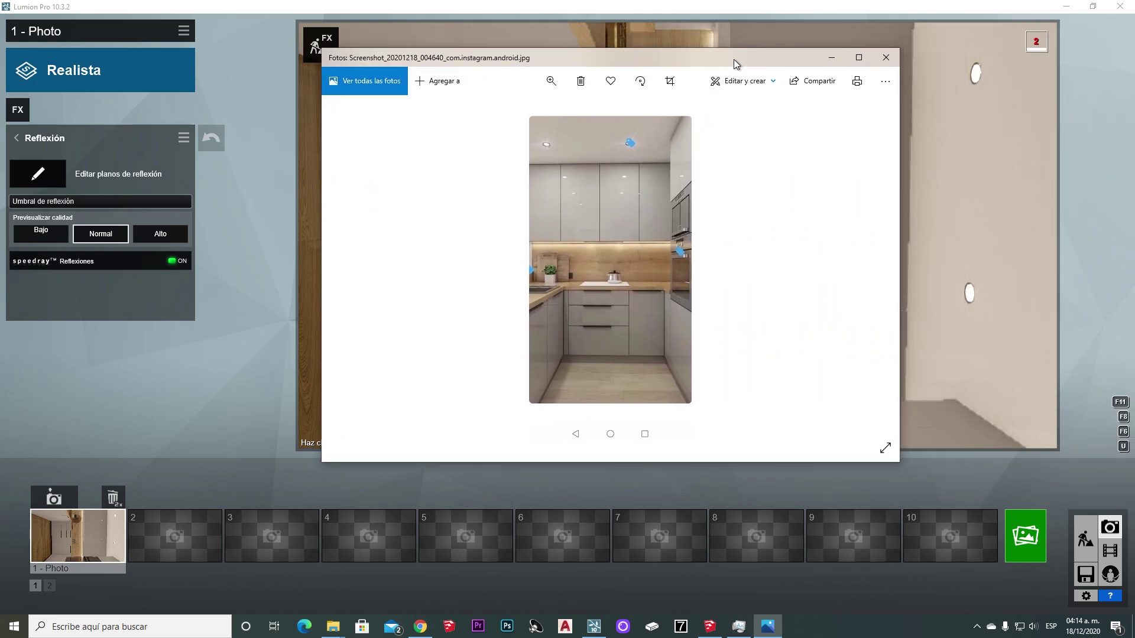
{"action": "key", "text": "alt+Tab"}
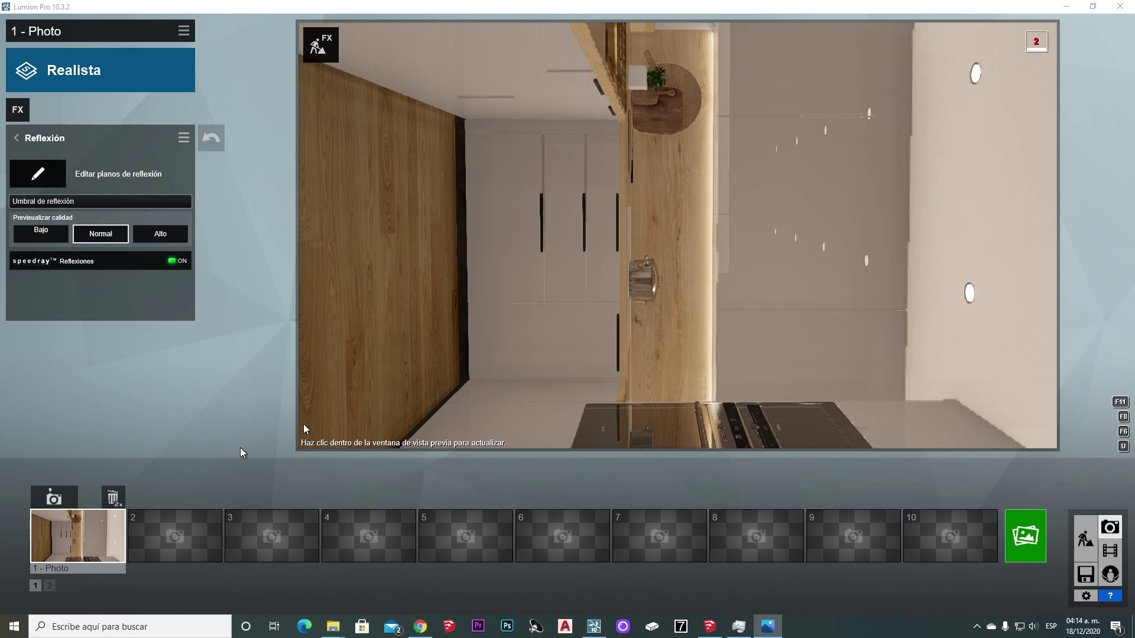
- Open the render COCINA SUSBS2.jpg in the image viewer to examine the cabinets' reflections, and close it
{"action": "left_click", "coordinate": [1026, 536]}
{"action": "left_click", "coordinate": [499, 471]}
{"action": "scroll", "coordinate": [536, 266], "scroll_direction": "down", "scroll_amount": 3}
{"action": "right_click", "coordinate": [536, 345]}
{"action": "mouse_move", "coordinate": [607, 368]}
{"action": "left_click", "coordinate": [706, 383]}
{"action": "left_click", "coordinate": [534, 433]}
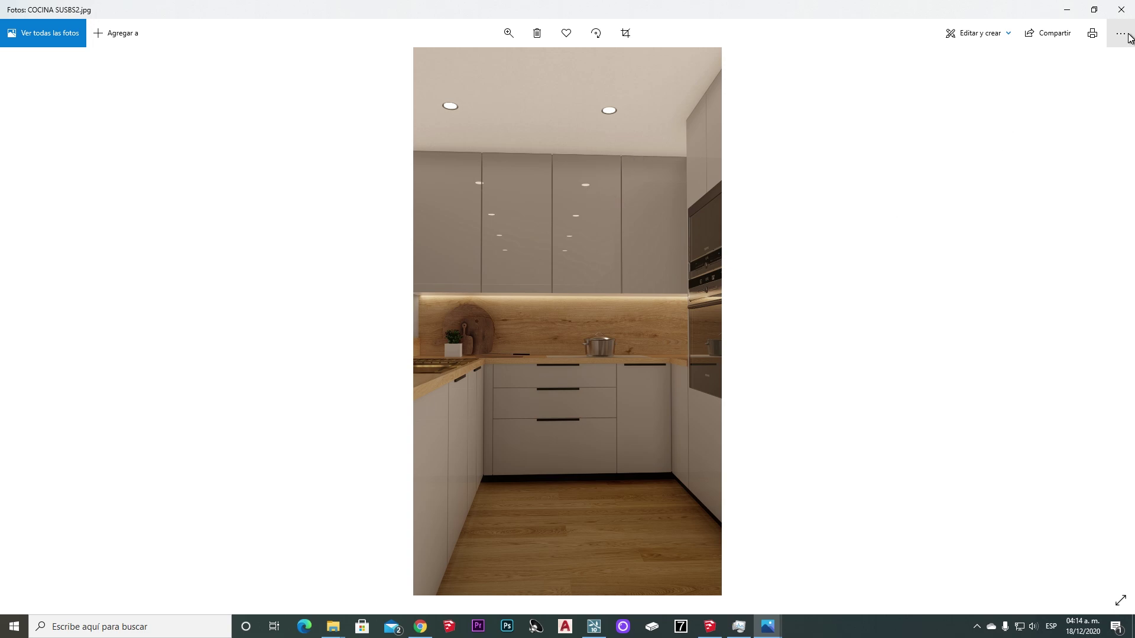
{"action": "left_click", "coordinate": [1121, 10]}
- Return to the scene, reduce the cabinets' gris time material reflectivity further, and save the change
{"action": "left_click", "coordinate": [1085, 538]}
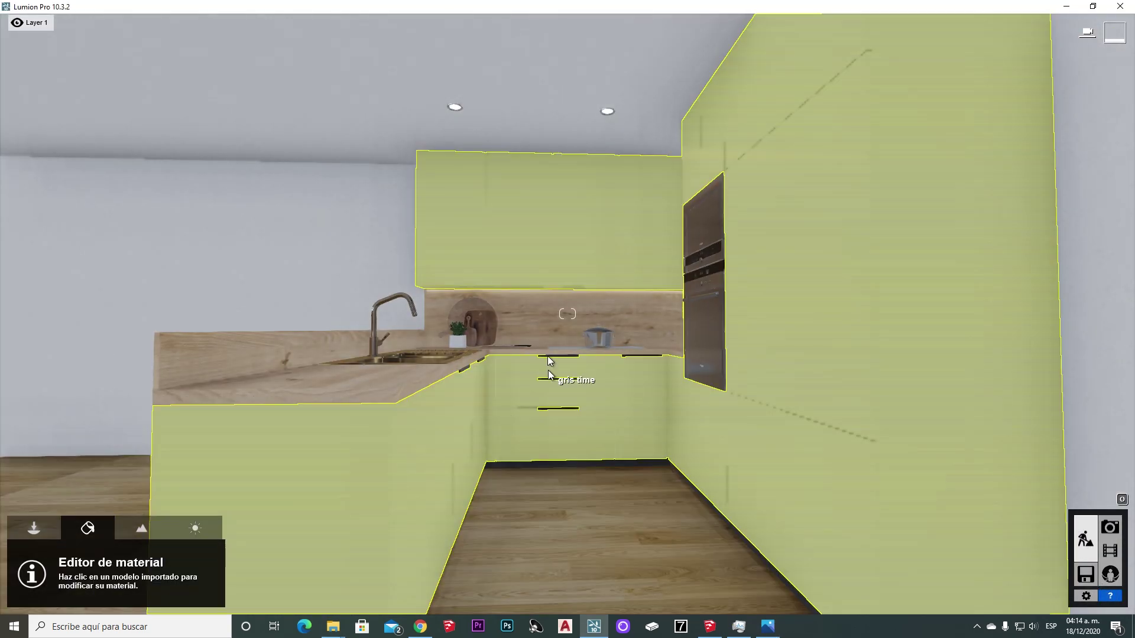
{"action": "left_click", "coordinate": [509, 233]}
{"action": "left_click_drag", "start_coordinate": [56, 434], "coordinate": [51, 429]}
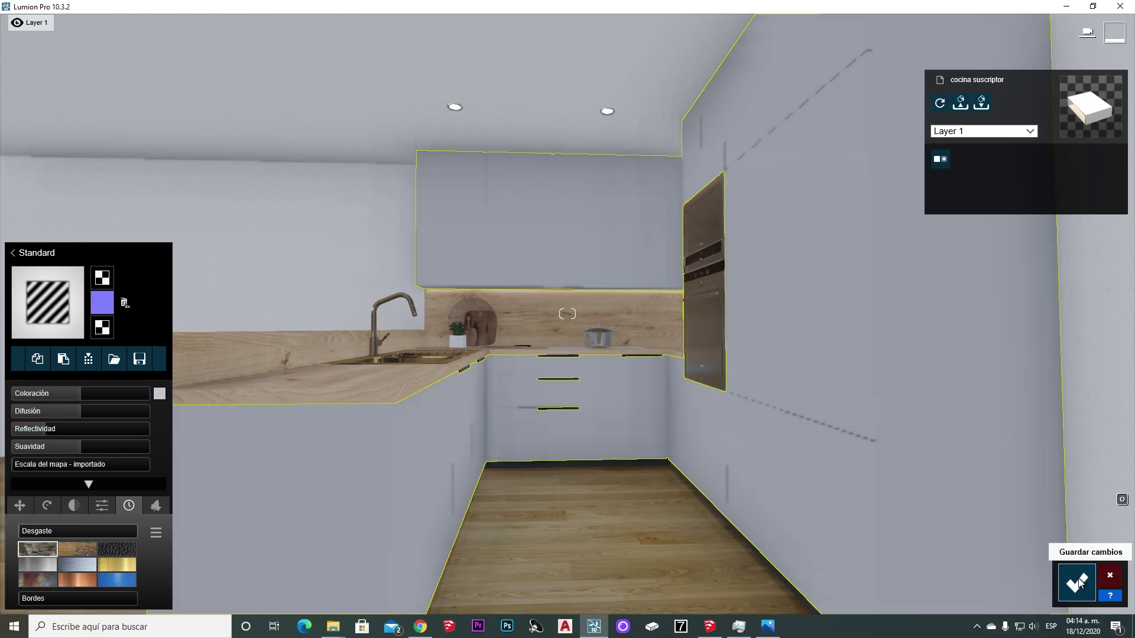
{"action": "left_click", "coordinate": [1077, 582]}
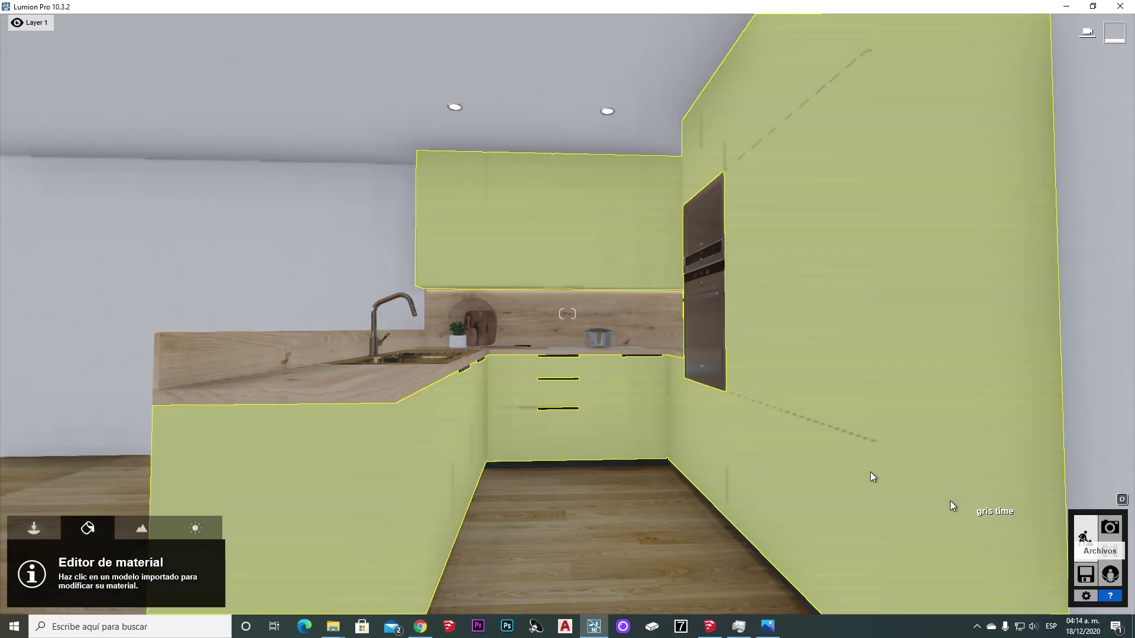
- Increase the cabinet material's coloration, shift its color to a lighter bluish grey, save it, and check the reference picture
{"action": "left_click", "coordinate": [527, 239]}
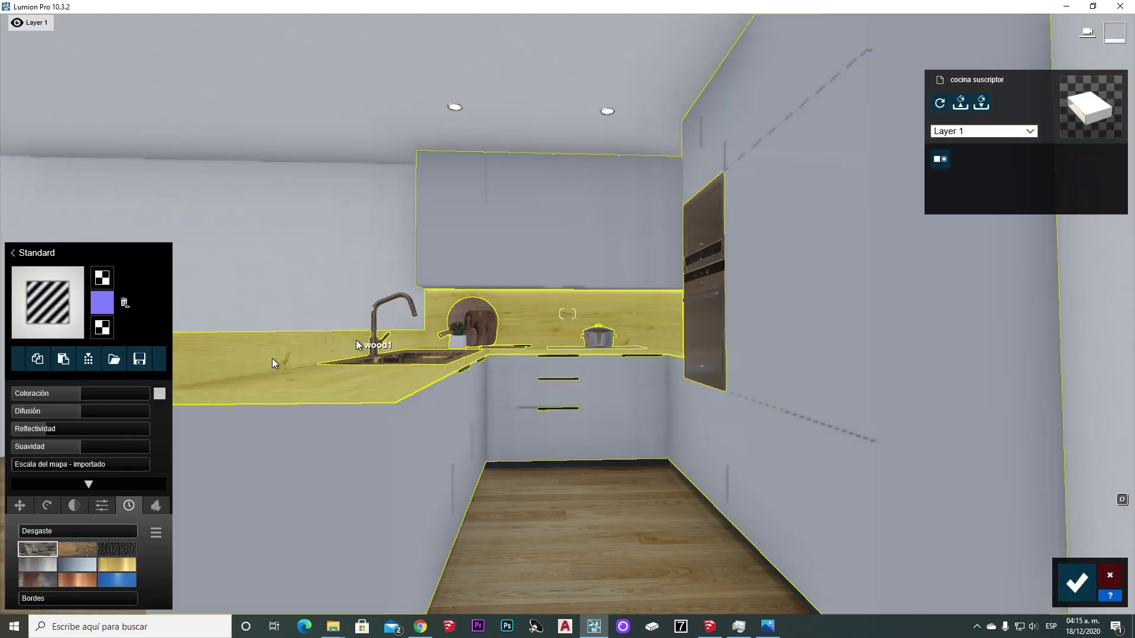
{"action": "left_click_drag", "start_coordinate": [89, 393], "coordinate": [112, 394]}
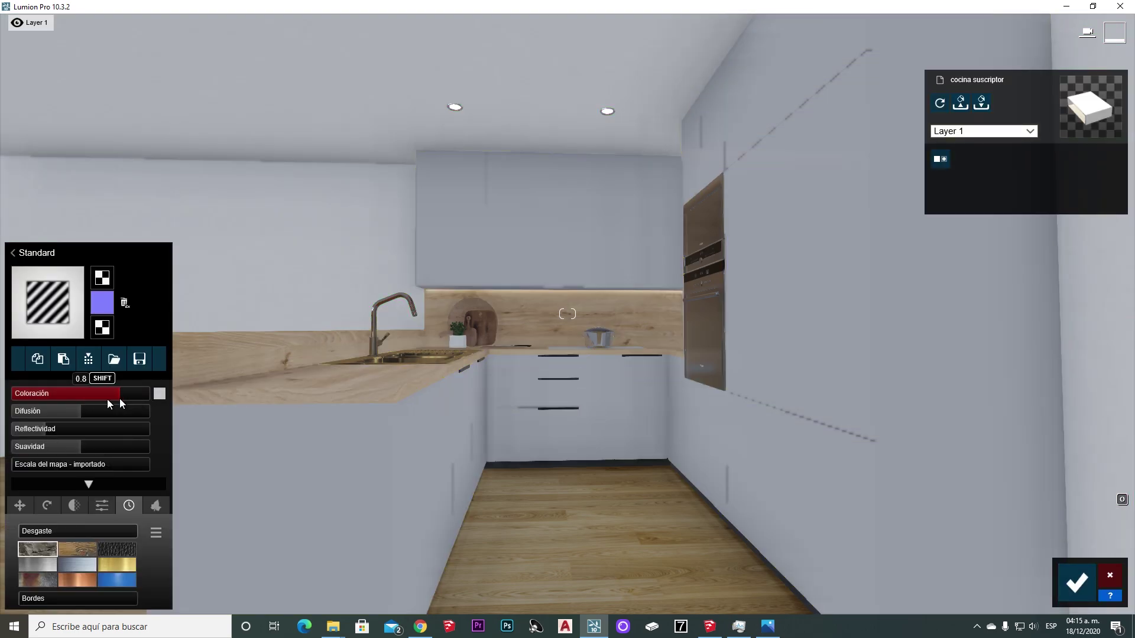
{"action": "left_click", "coordinate": [159, 393]}
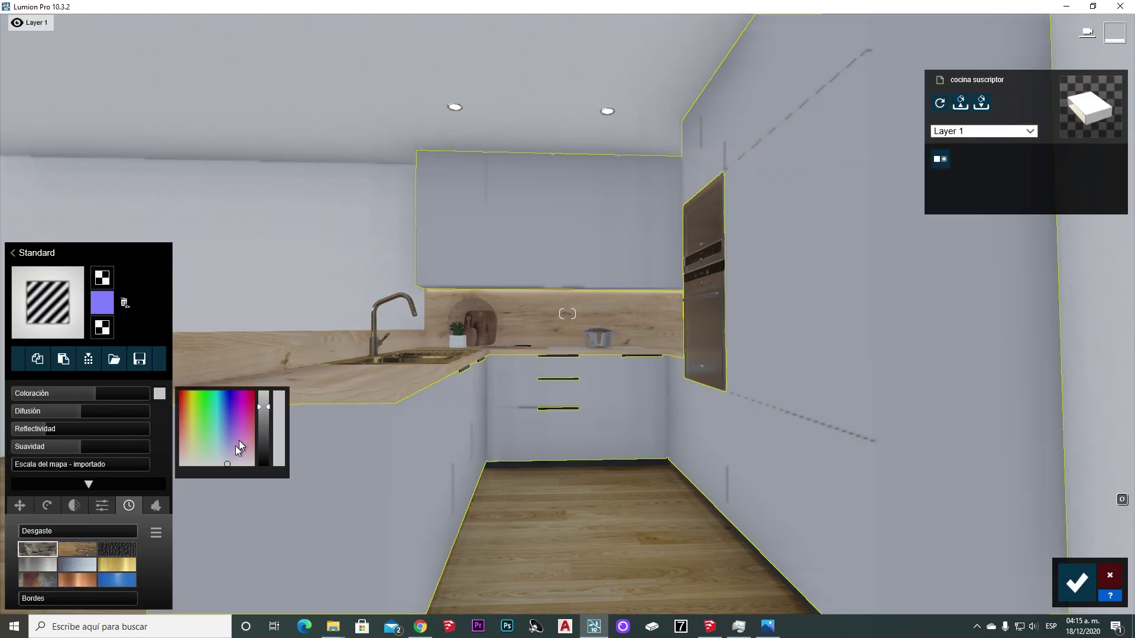
{"action": "left_click_drag", "start_coordinate": [226, 467], "coordinate": [215, 467]}
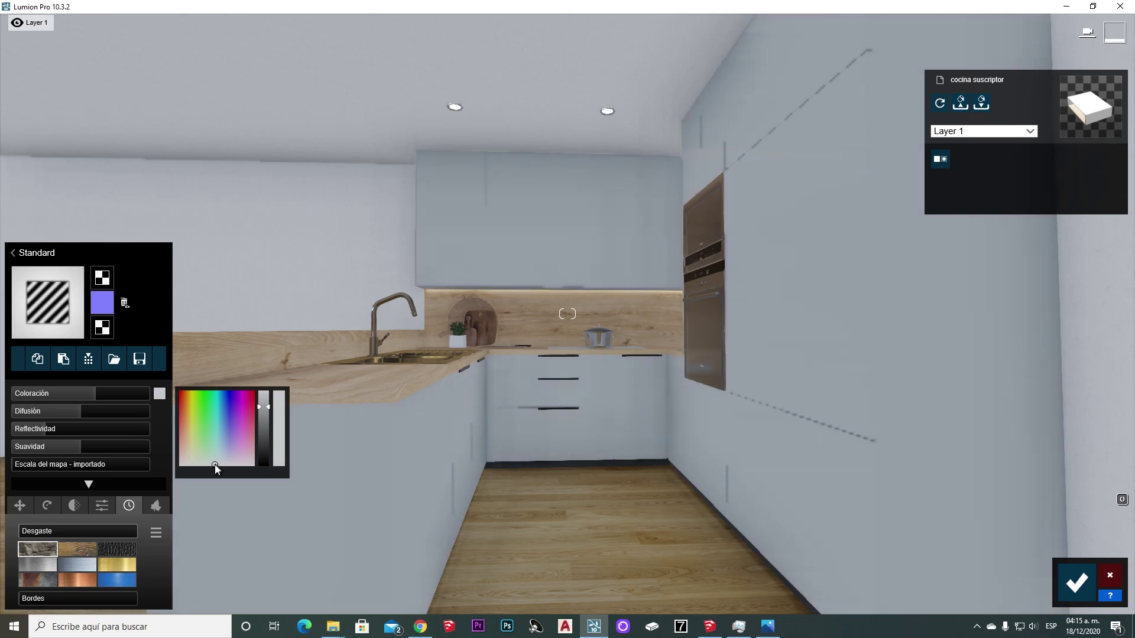
{"action": "left_click_drag", "start_coordinate": [264, 406], "coordinate": [263, 407]}
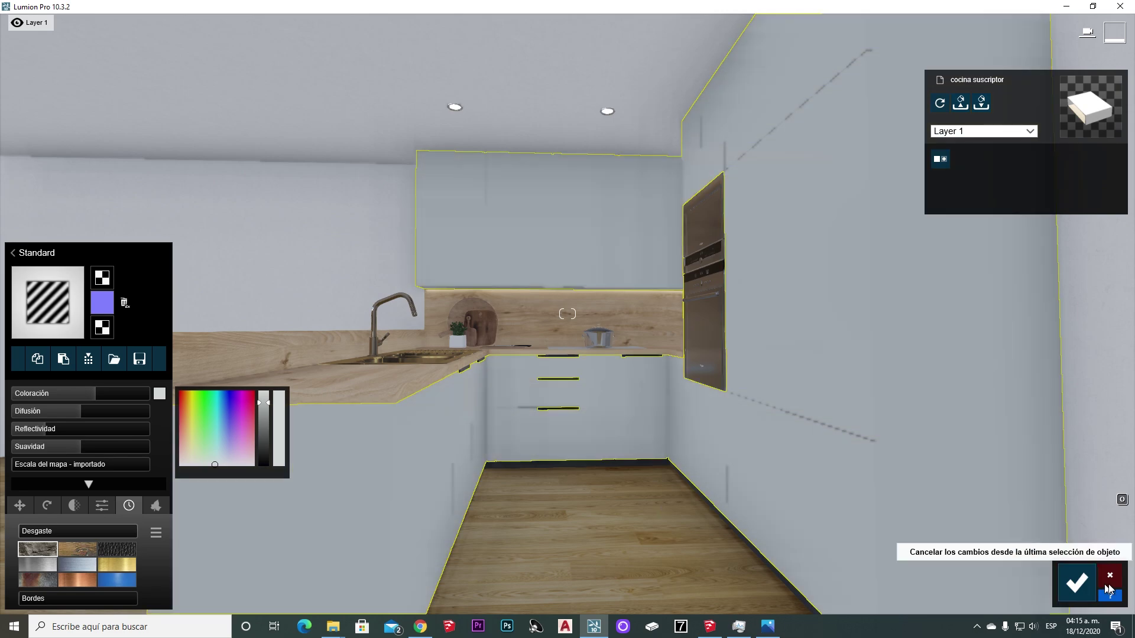
{"action": "left_click", "coordinate": [1087, 591]}
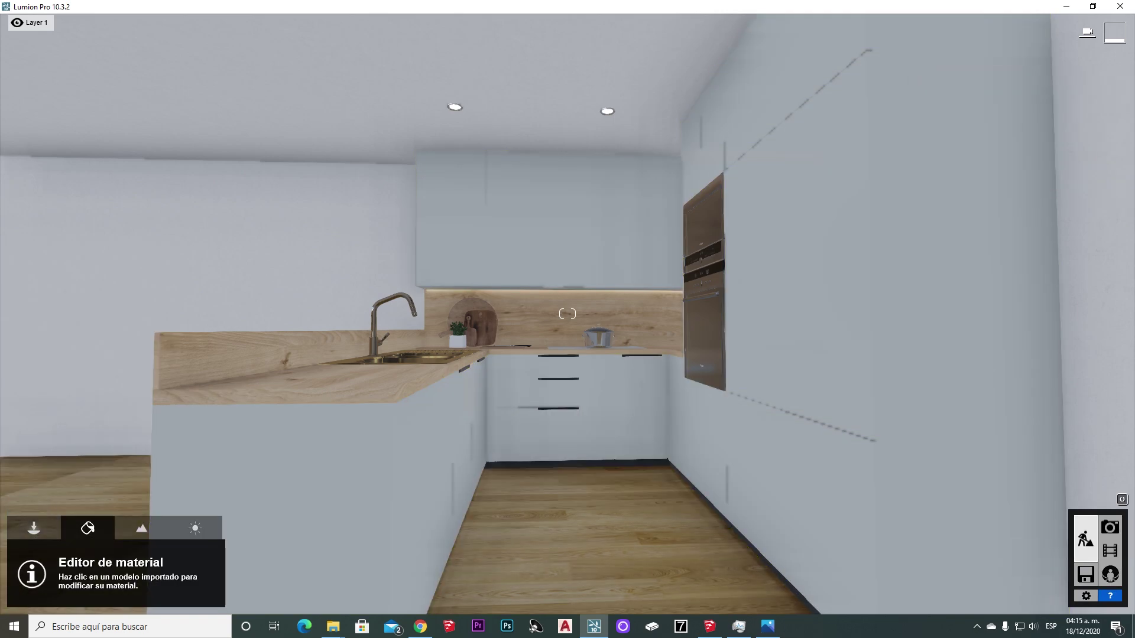
{"action": "key", "text": "alt+Tab"}
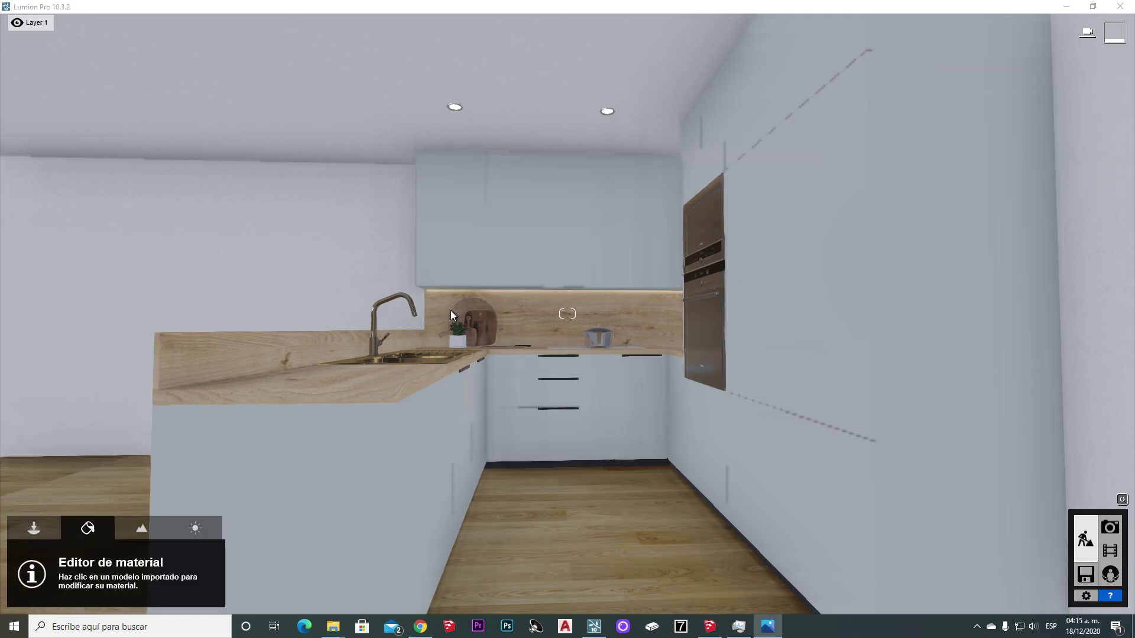
{"action": "key", "text": "alt+Tab"}
- Place one Omni Light from the lighting library on each of the two ceiling downlights nearest the upper cabinets
{"action": "left_click", "coordinate": [34, 528]}
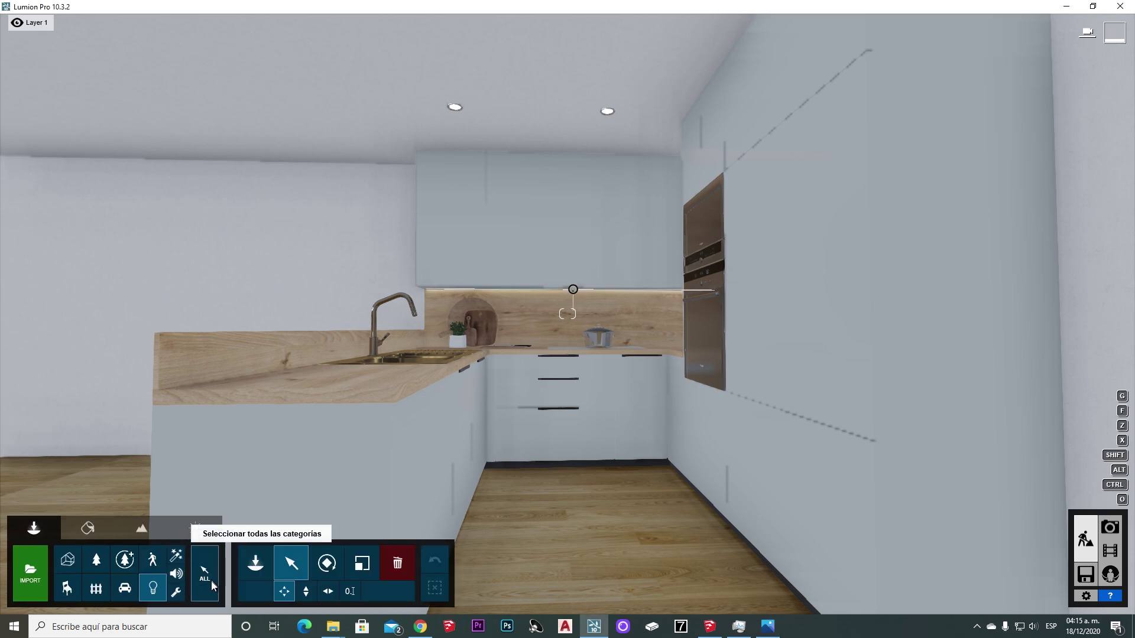
{"action": "left_click", "coordinate": [151, 588]}
{"action": "left_click", "coordinate": [76, 106]}
{"action": "mouse_move", "coordinate": [195, 179]}
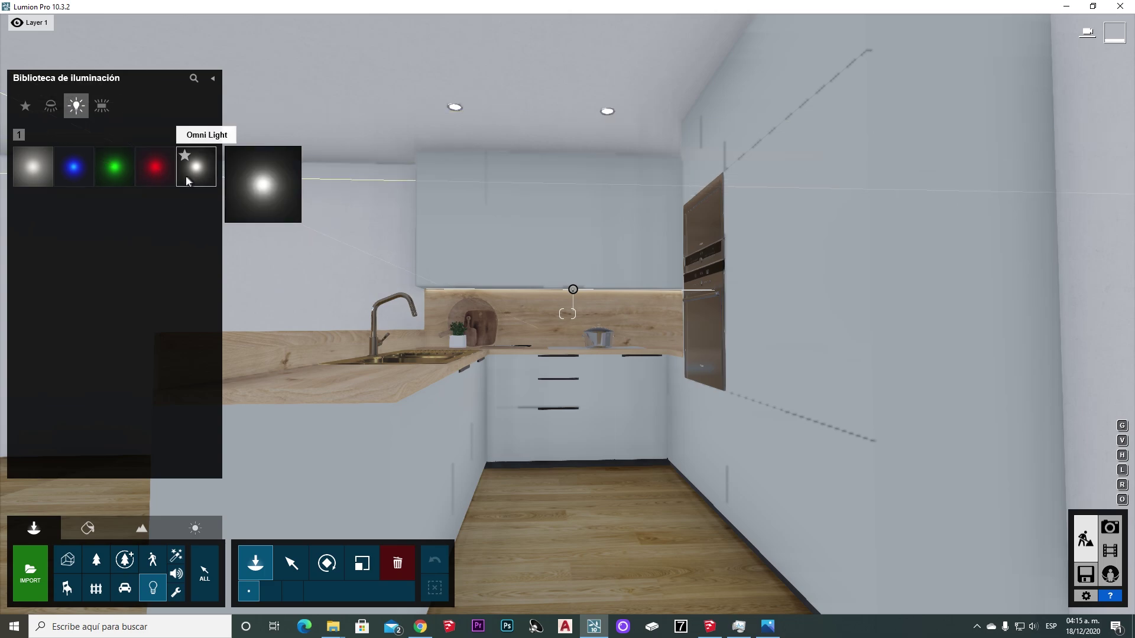
{"action": "left_click", "coordinate": [112, 114]}
{"action": "left_click", "coordinate": [51, 106]}
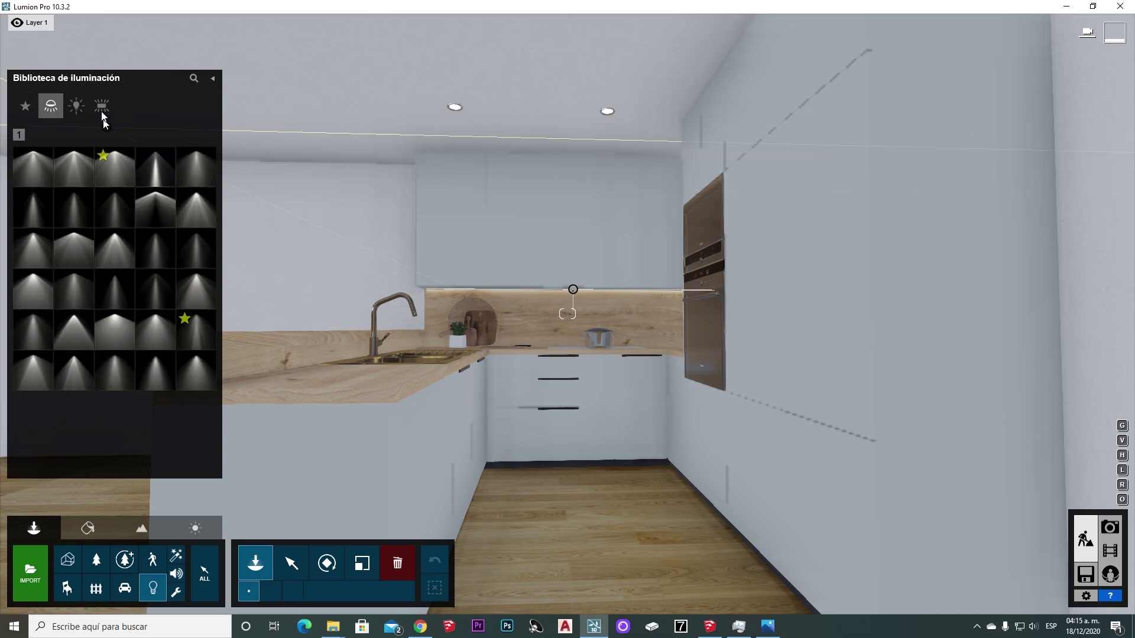
{"action": "left_click", "coordinate": [75, 106]}
{"action": "left_click", "coordinate": [185, 168]}
{"action": "key", "text": "w"}
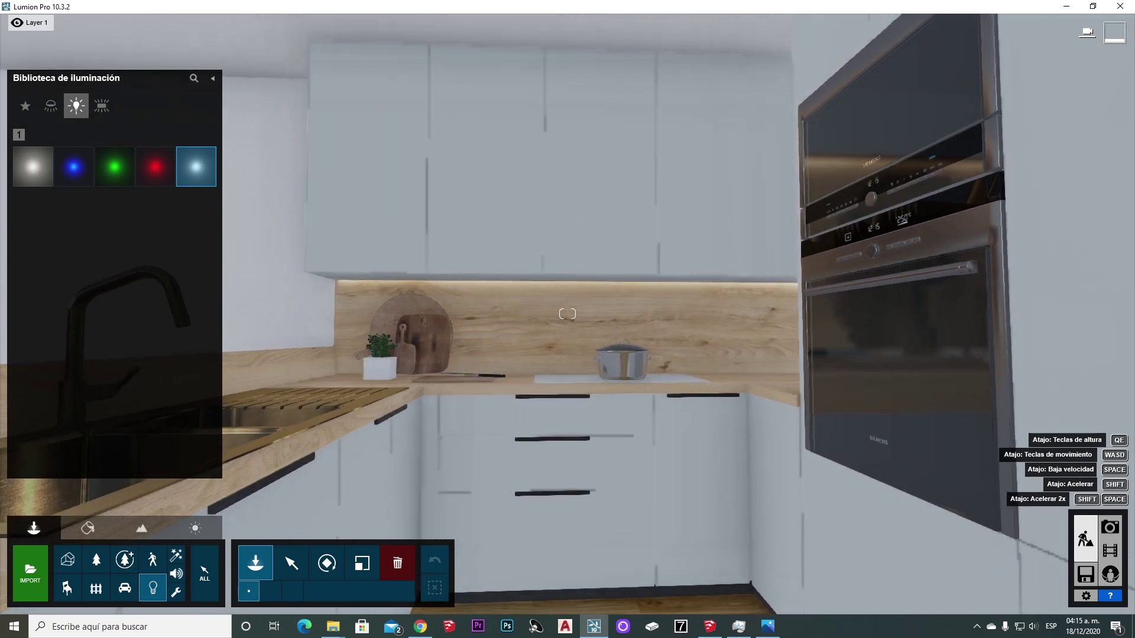
{"action": "right_click_drag", "start_coordinate": [488, 110], "coordinate": [433, 117]}
{"action": "left_click", "coordinate": [412, 110]}
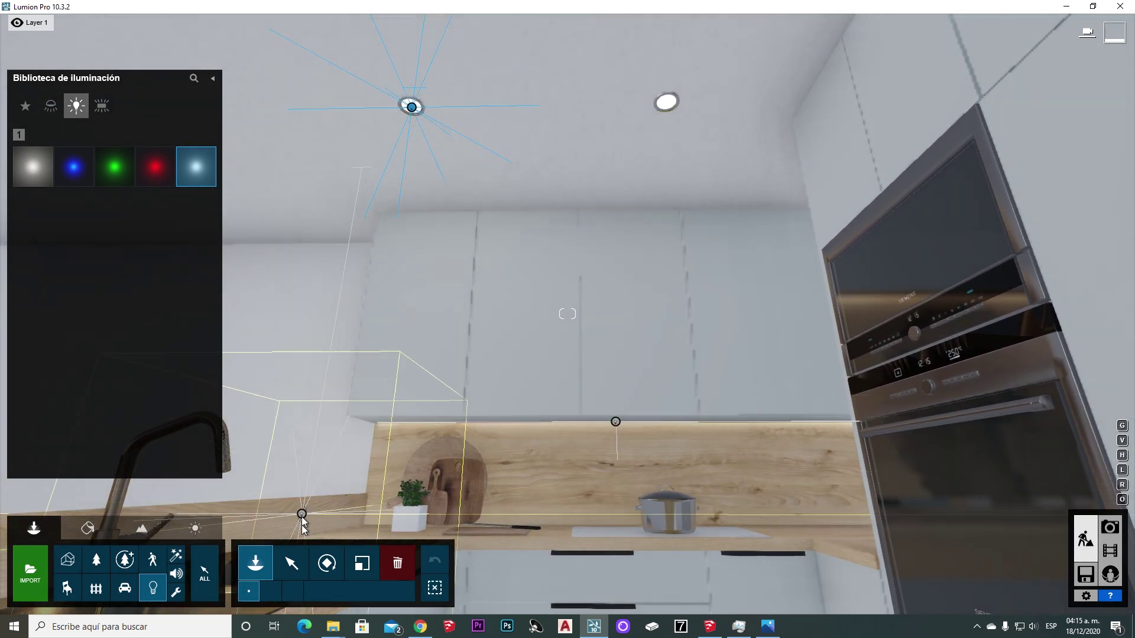
{"action": "left_click", "coordinate": [667, 106]}
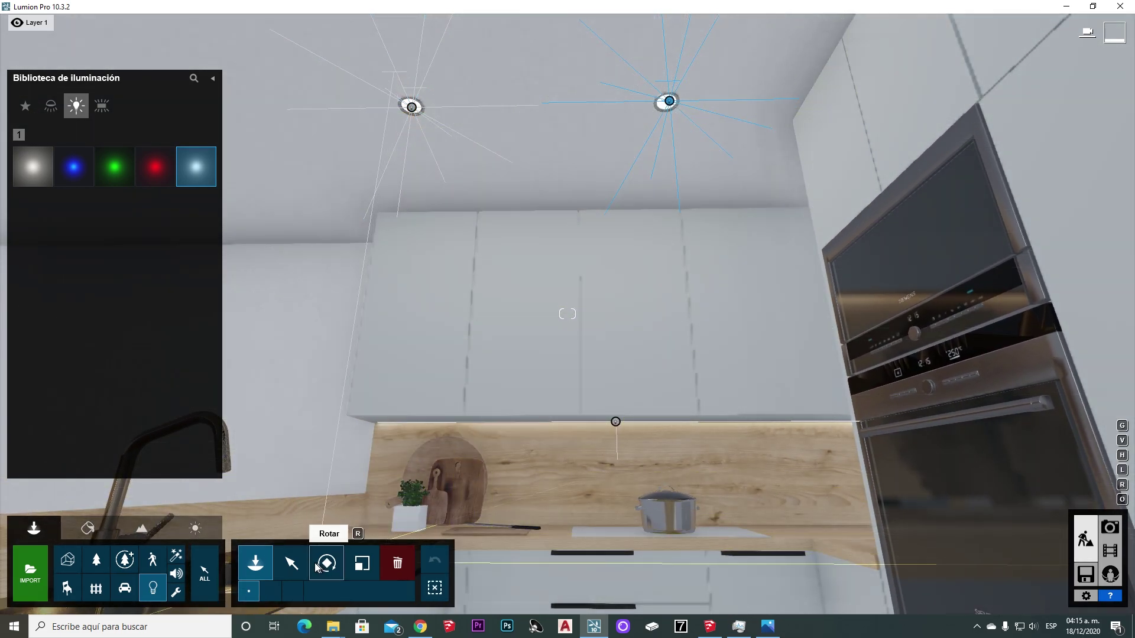
- Select both Omni Lights, lower them slightly below the ceiling, and set their brightness to about 20.9
{"action": "left_click", "coordinate": [291, 563]}
{"action": "key", "text": "s"}
{"action": "right_click_drag", "start_coordinate": [443, 387], "coordinate": [370, 127]}
{"action": "left_click_drag", "start_coordinate": [370, 127], "coordinate": [674, 201], "text": "ctrl"}
{"action": "left_click", "coordinate": [306, 592]}
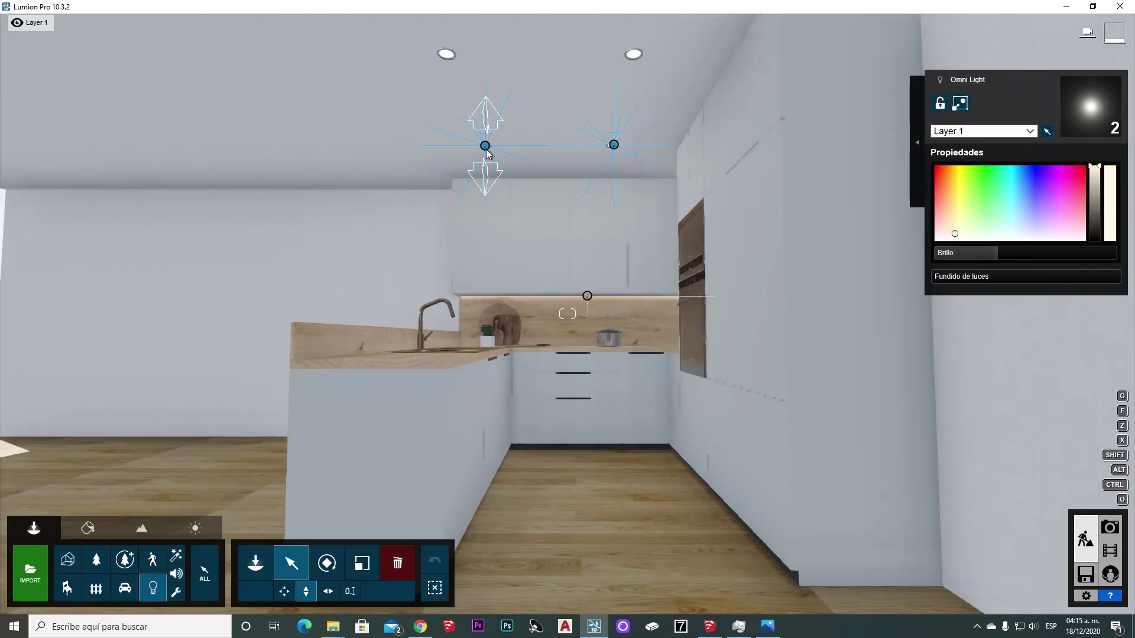
{"action": "left_click_drag", "start_coordinate": [485, 145], "coordinate": [485, 183]}
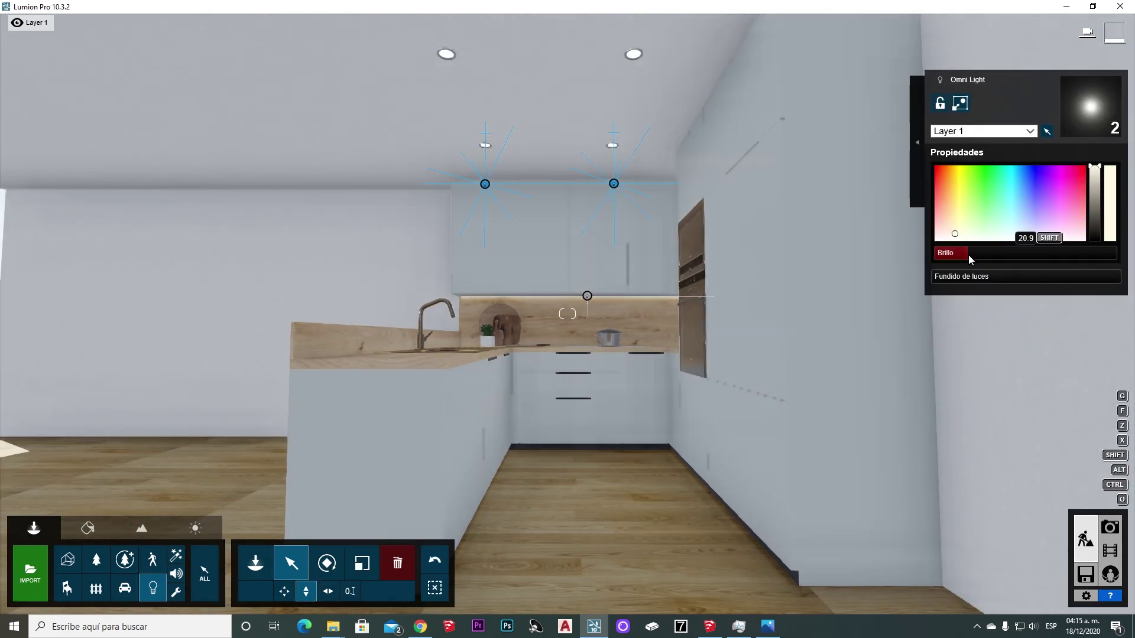
- Update the Photo 1 preview to check the effect of the Omni Lights, and return to the scene
{"action": "left_click", "coordinate": [1109, 526]}
{"action": "left_click", "coordinate": [661, 313]}
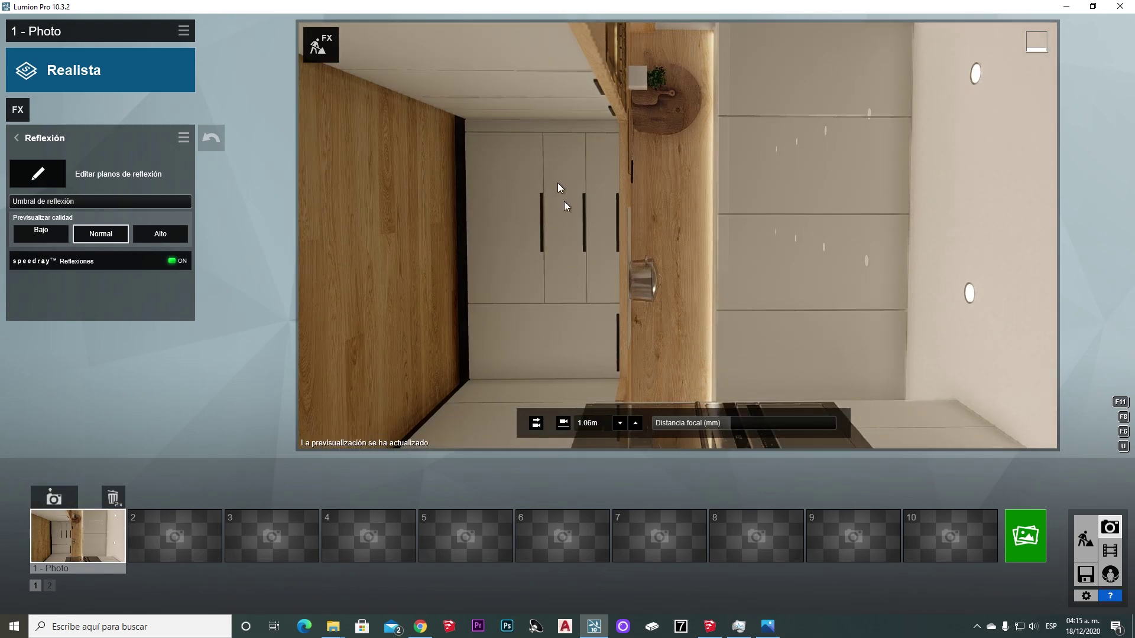
{"action": "left_click", "coordinate": [1085, 539]}
- Place a square area light on the ceiling next to the downlight above the sink side
{"action": "left_click", "coordinate": [256, 563]}
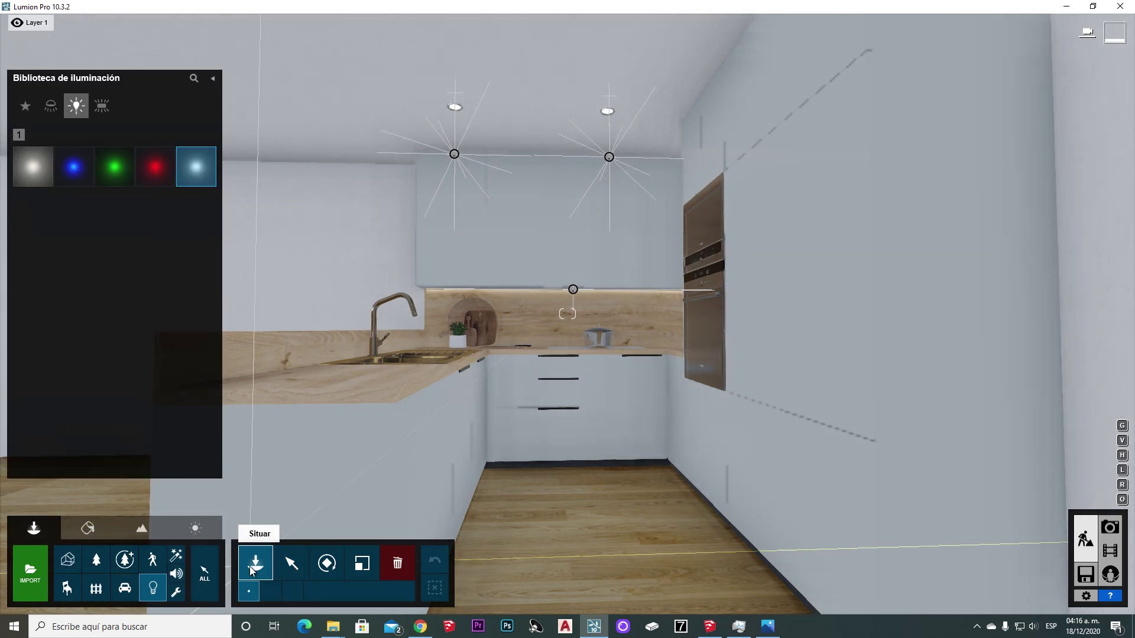
{"action": "left_click", "coordinate": [103, 106]}
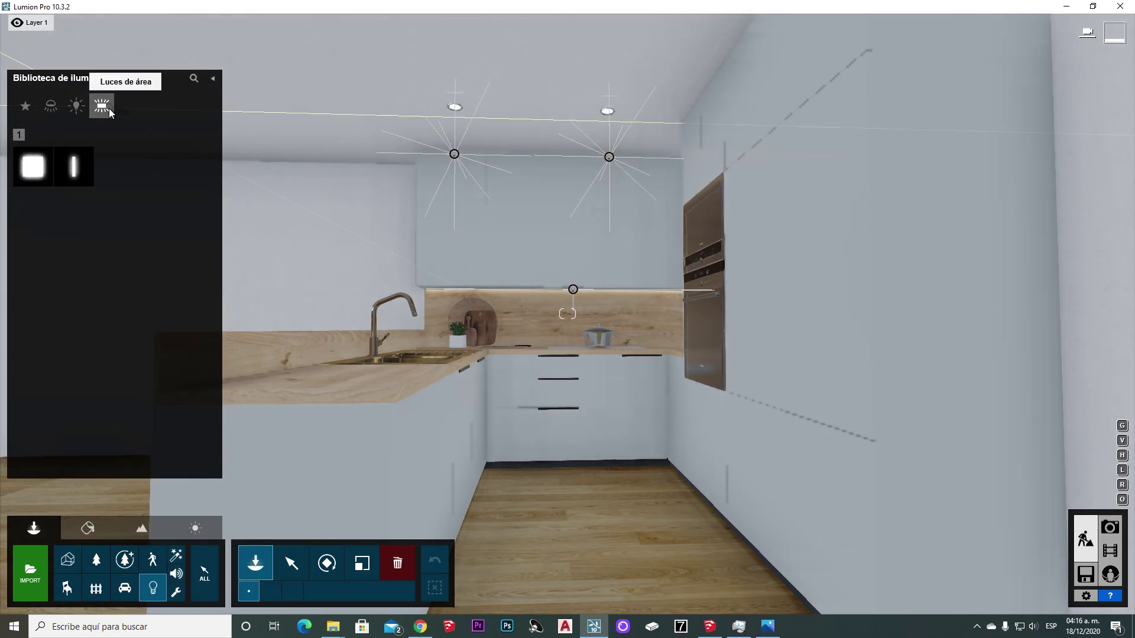
{"action": "left_click", "coordinate": [34, 170]}
{"action": "key", "text": "w"}
{"action": "right_click_drag", "start_coordinate": [484, 191], "coordinate": [410, 109]}
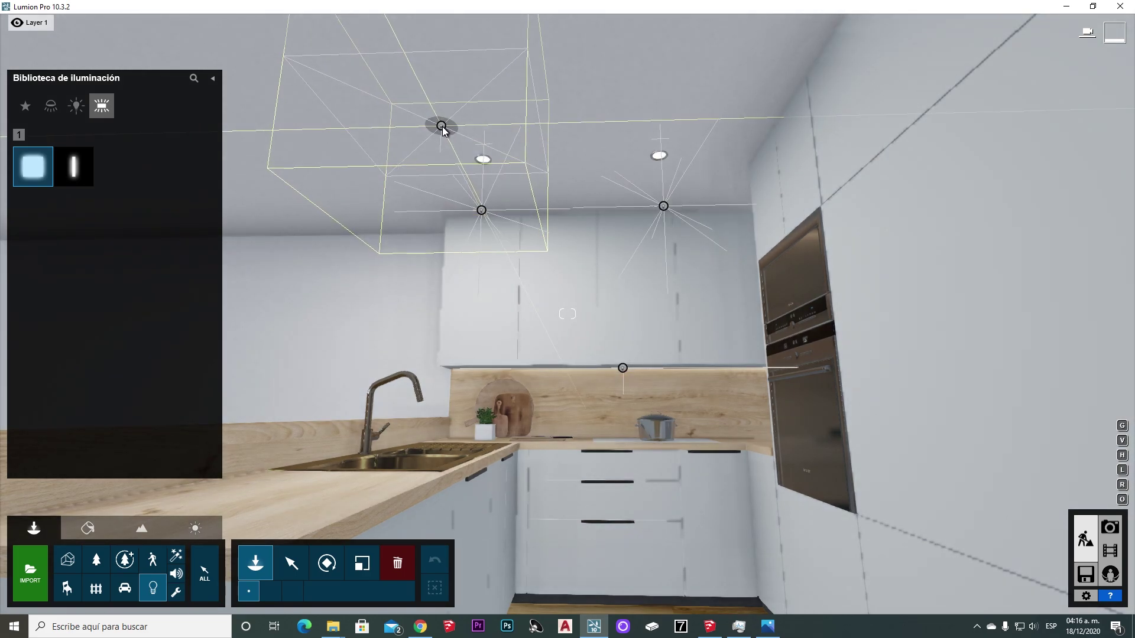
{"action": "left_click", "coordinate": [445, 139]}
- Reduce the area light's dimensions and position area lights at both ceiling downlights near the upper cabinets
{"action": "left_click", "coordinate": [292, 563]}
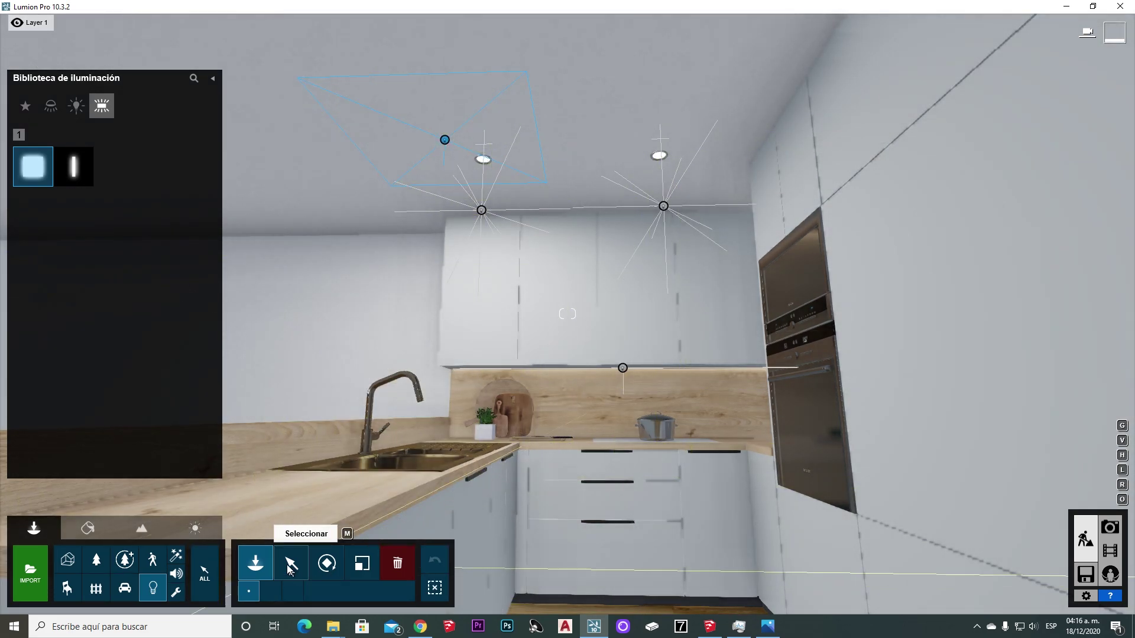
{"action": "left_click_drag", "start_coordinate": [980, 319], "coordinate": [955, 323]}
{"action": "left_click_drag", "start_coordinate": [963, 343], "coordinate": [956, 342]}
{"action": "left_click_drag", "start_coordinate": [445, 140], "coordinate": [659, 157]}
{"action": "left_click", "coordinate": [483, 159], "text": "ctrl"}
- Lower both area lights to the height of the upper cabinets and fine-tune their size and brightness
{"action": "left_click", "coordinate": [306, 591]}
{"action": "left_click_drag", "start_coordinate": [483, 159], "coordinate": [478, 318]}
{"action": "left_click_drag", "start_coordinate": [955, 318], "coordinate": [964, 319]}
{"action": "left_click_drag", "start_coordinate": [974, 253], "coordinate": [962, 254]}
- Select both Omni Lights to review their properties, and update the Photo 1 preview to check the new lighting
{"action": "left_click", "coordinate": [482, 210]}
{"action": "left_click", "coordinate": [664, 206], "text": "ctrl"}
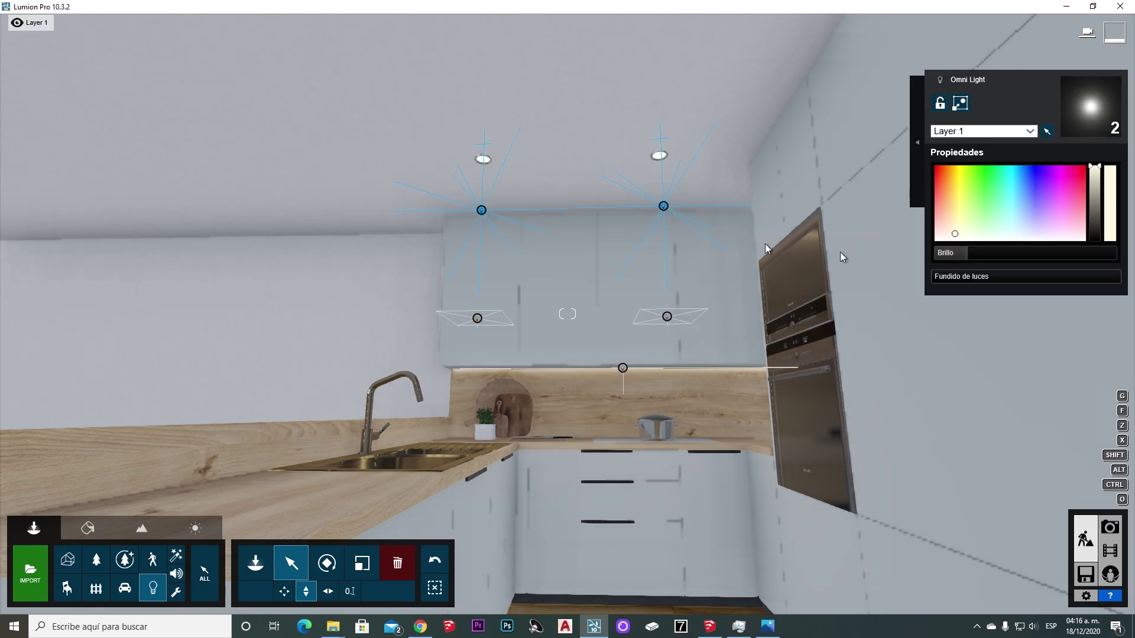
{"action": "left_click", "coordinate": [1111, 528]}
{"action": "left_click", "coordinate": [77, 526]}
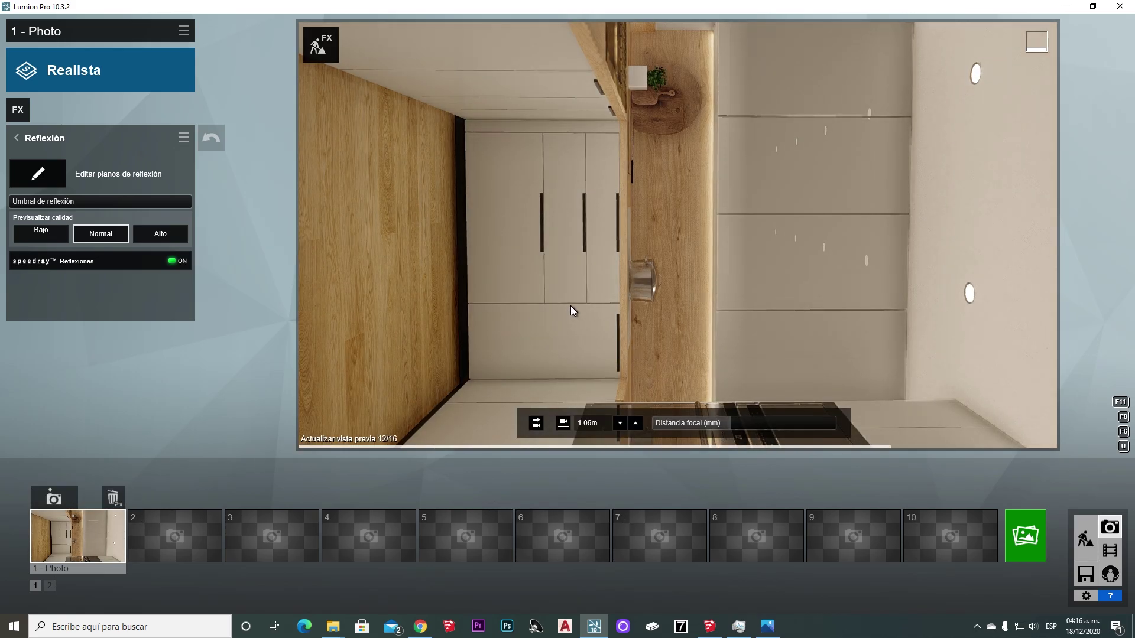
- Render Photo 1 as a 1920x1080 JPG named COCINA SUSBS3 with the specular reflection and lighting channels included
{"action": "left_click", "coordinate": [1017, 542]}
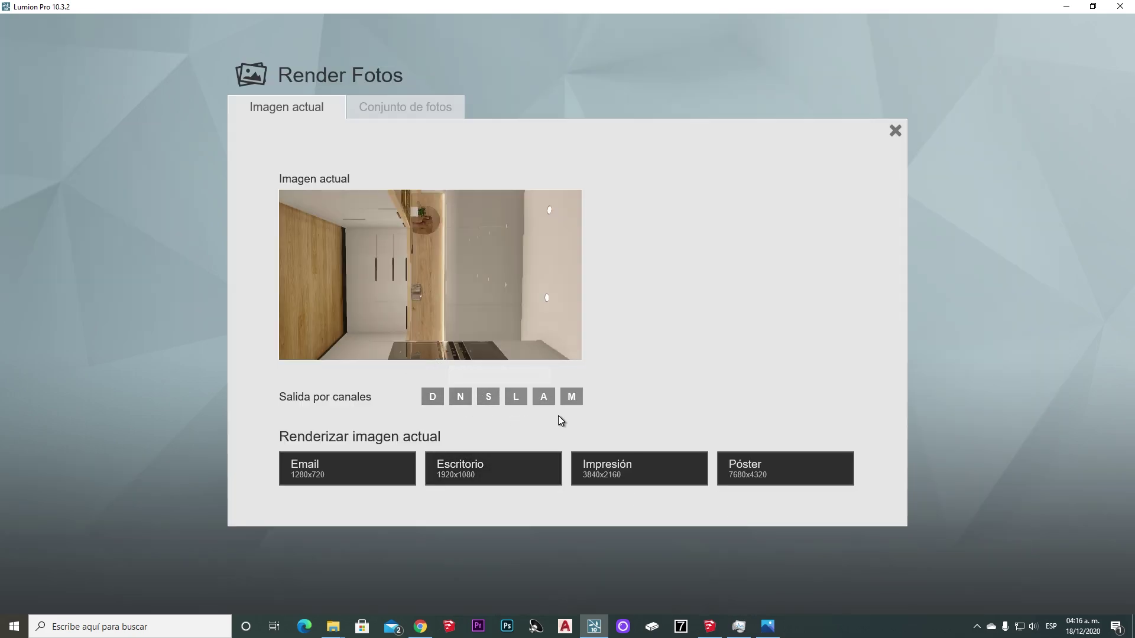
{"action": "left_click", "coordinate": [495, 399]}
{"action": "left_click", "coordinate": [491, 398]}
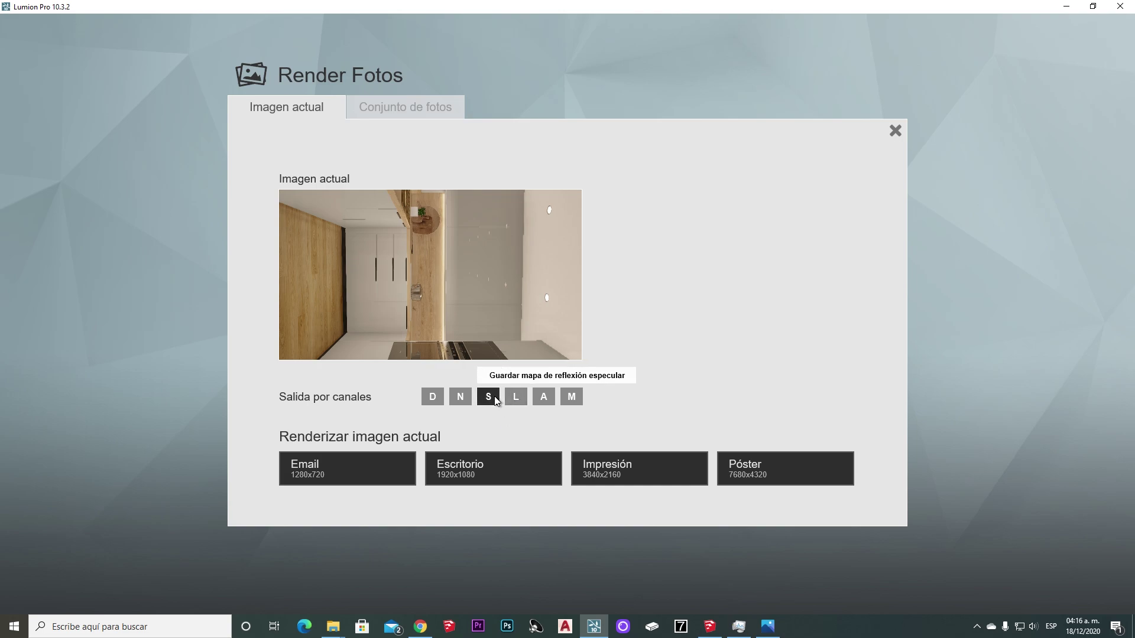
{"action": "left_click", "coordinate": [499, 475]}
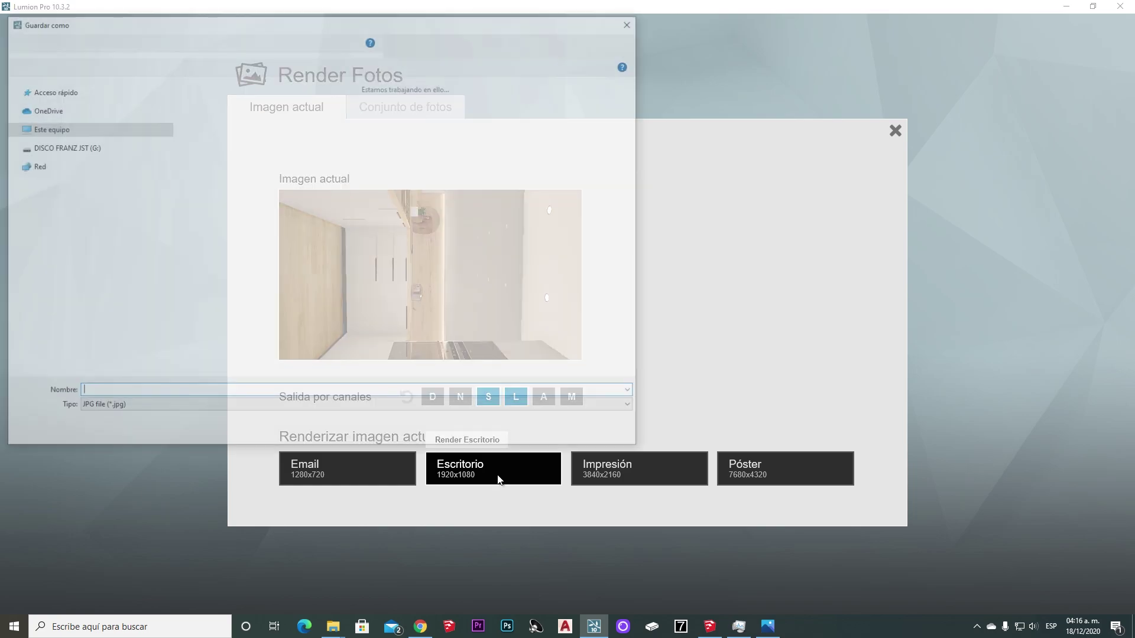
{"action": "left_click", "coordinate": [533, 435]}
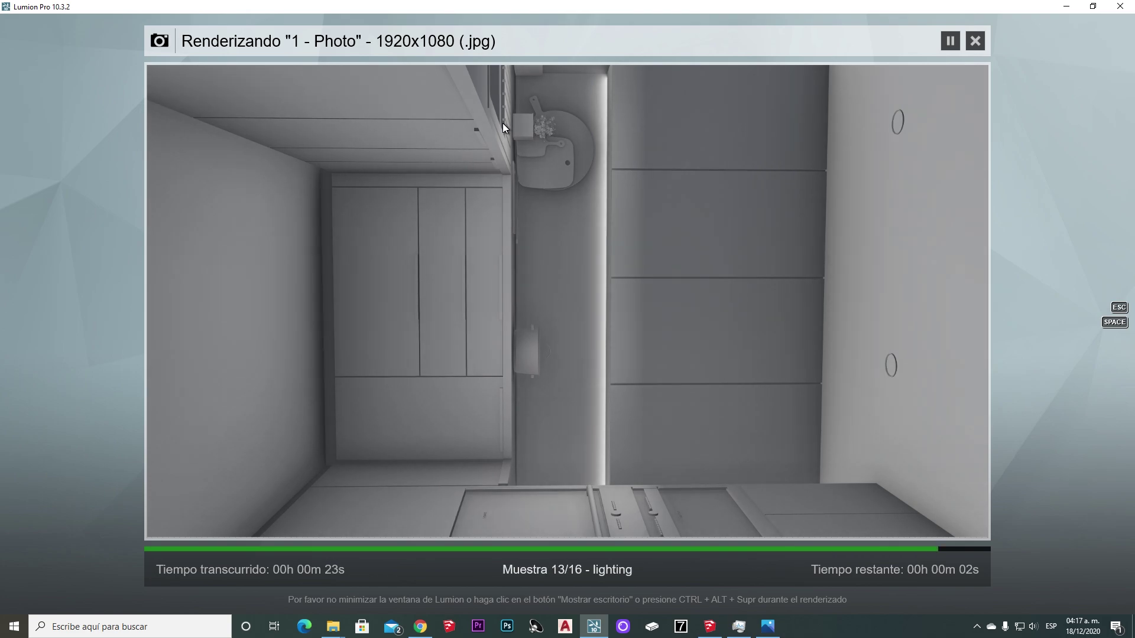
- Switch to Photoshop and place the COCINA SUSBS3 lighting and specular passes as layers above the kitchen render
{"action": "left_click", "coordinate": [506, 626]}
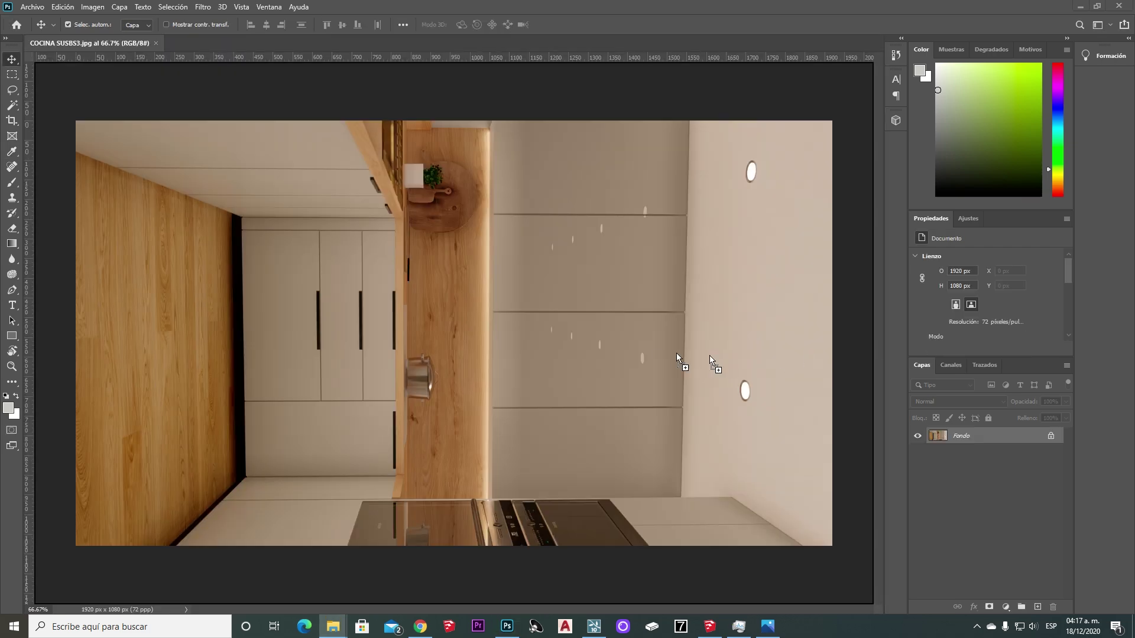
{"action": "left_click_drag", "start_coordinate": [679, 359], "coordinate": [659, 360]}
{"action": "key", "text": "Return"}
{"action": "key", "text": "Return"}
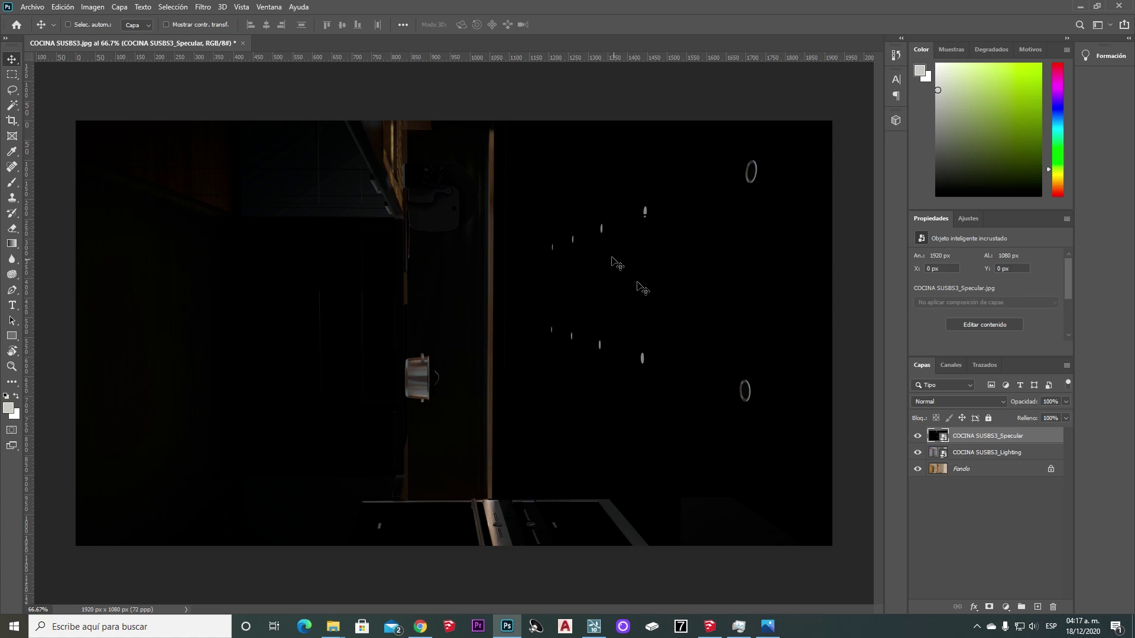
- Rotate the whole image 90° counterclockwise so the kitchen stands upright
{"action": "left_click", "coordinate": [92, 7]}
{"action": "mouse_move", "coordinate": [166, 118]}
{"action": "left_click", "coordinate": [271, 142]}
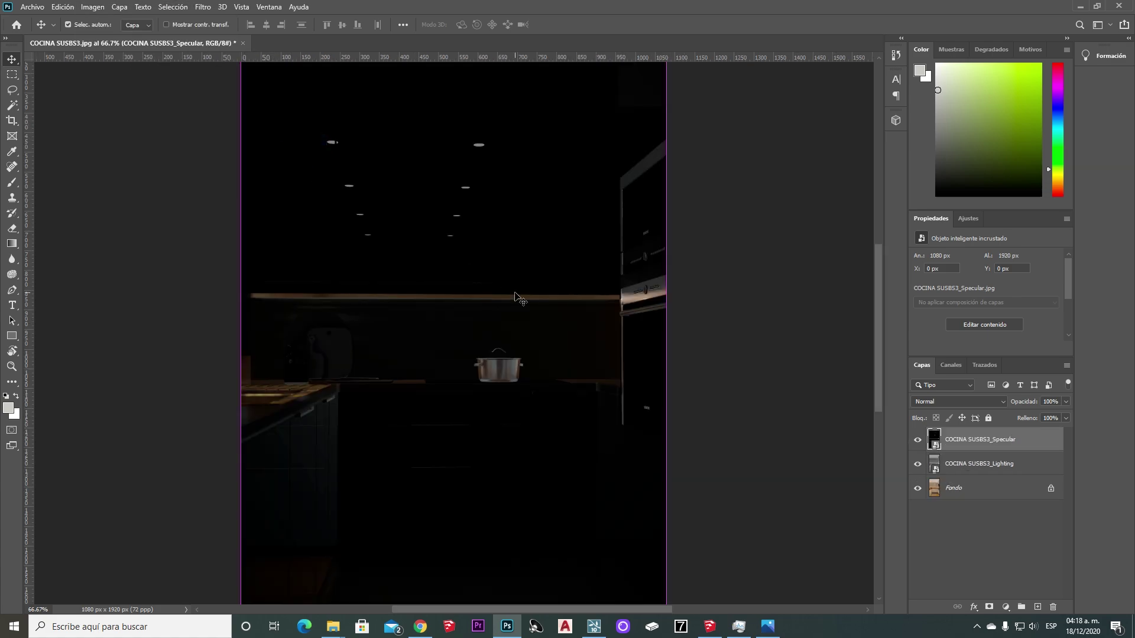
- Blend the specular layer with Trama and the lighting layer with Luz suave, reducing the lighting layer's opacity
{"action": "left_click", "coordinate": [957, 401]}
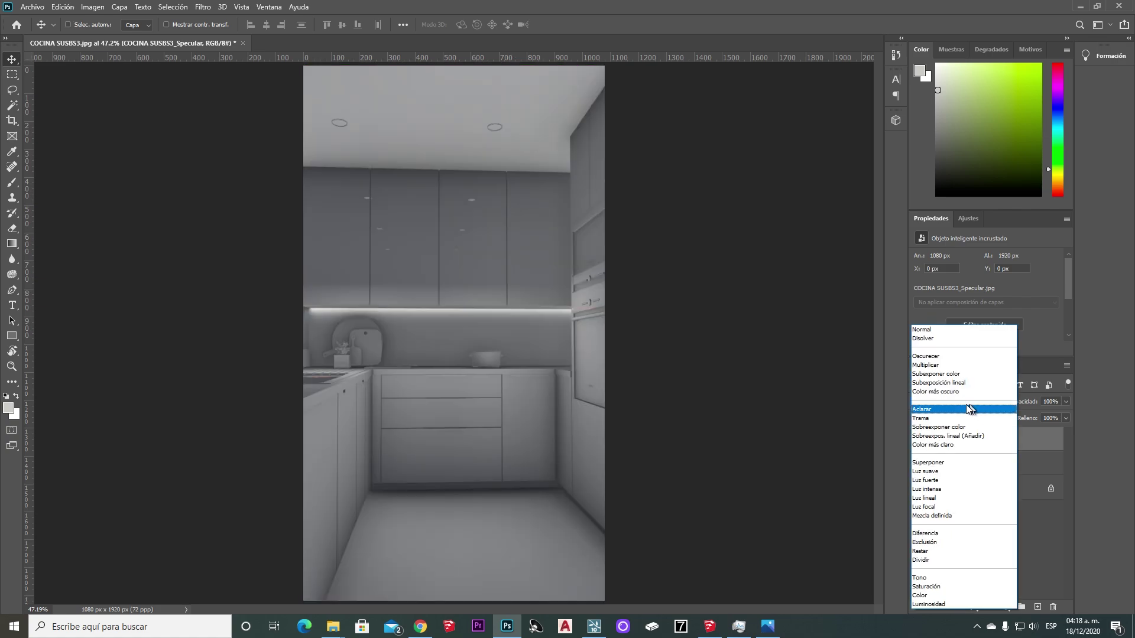
{"action": "left_click", "coordinate": [935, 418]}
{"action": "left_click", "coordinate": [958, 473]}
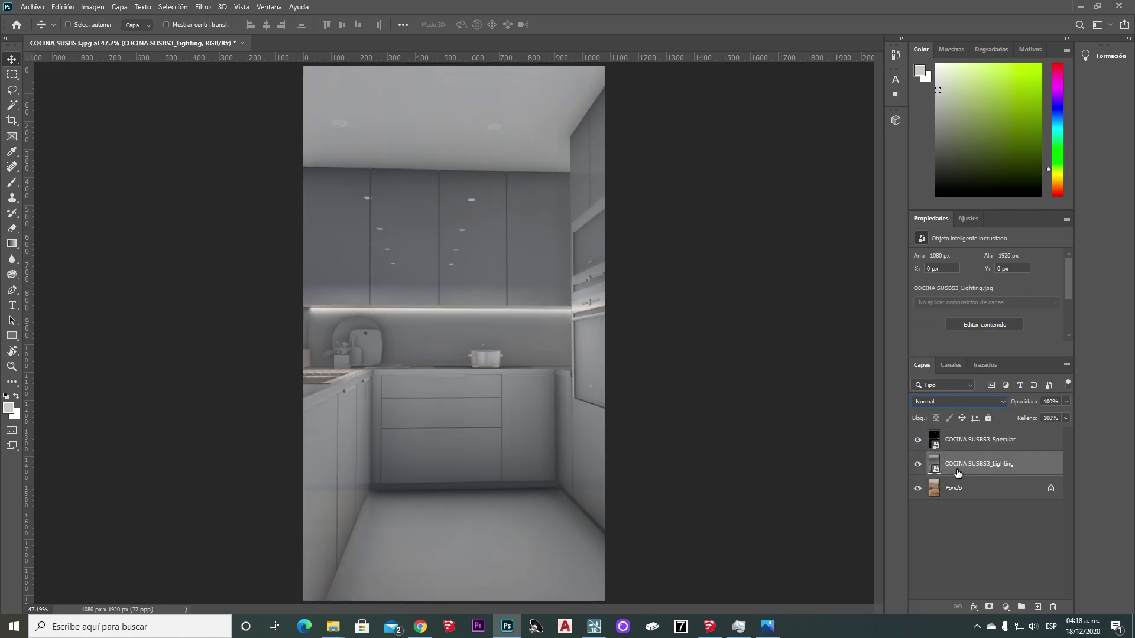
{"action": "left_click", "coordinate": [959, 401]}
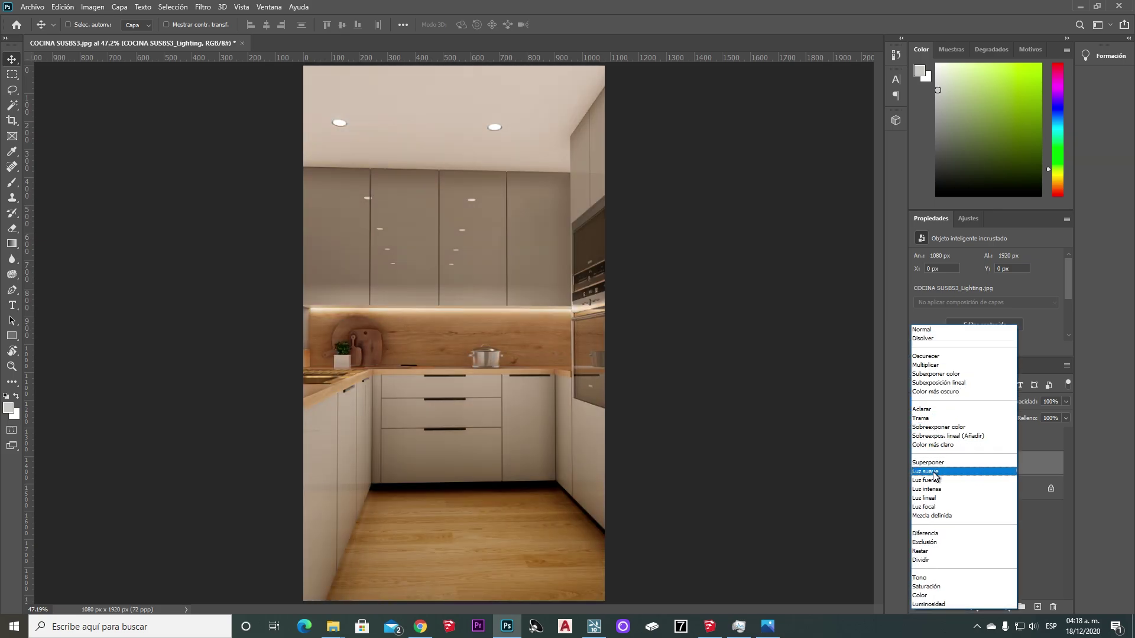
{"action": "left_click", "coordinate": [936, 472]}
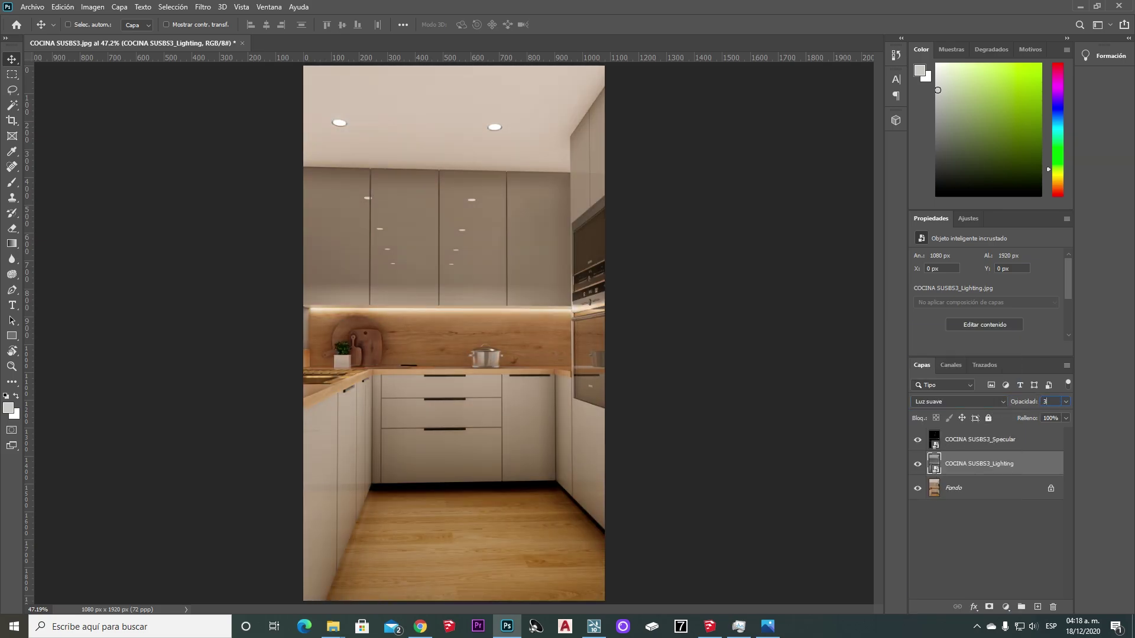
- Duplicate the Fondo layer and open the Camera Raw filter on the copy
{"action": "left_click", "coordinate": [954, 487]}
{"action": "key", "text": "ctrl+j"}
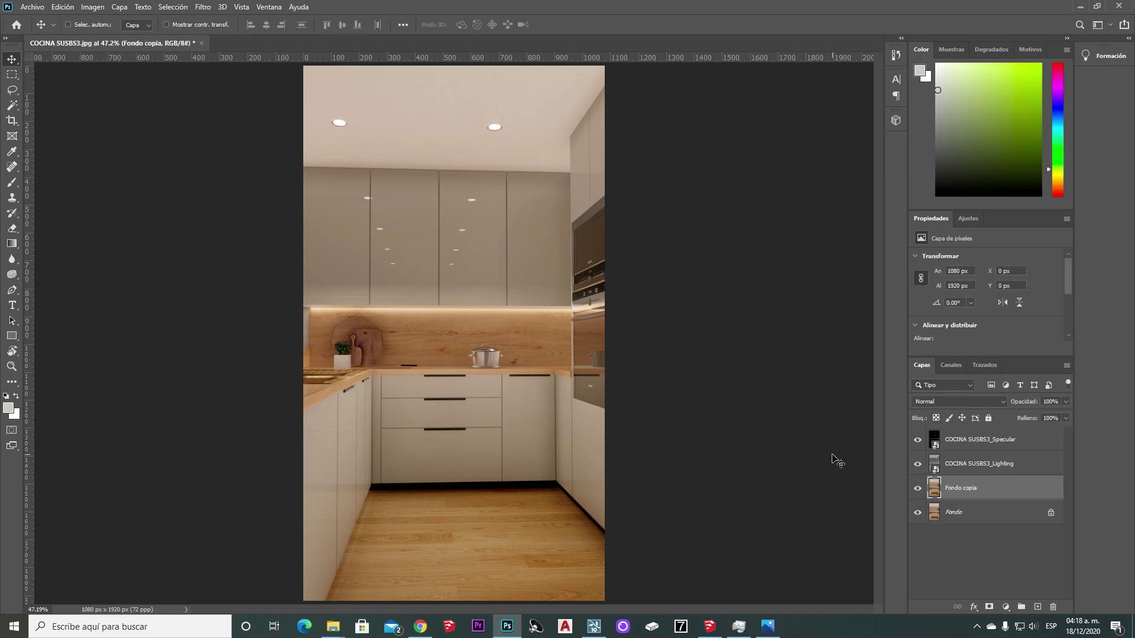
{"action": "left_click", "coordinate": [203, 7]}
{"action": "left_click", "coordinate": [264, 89]}
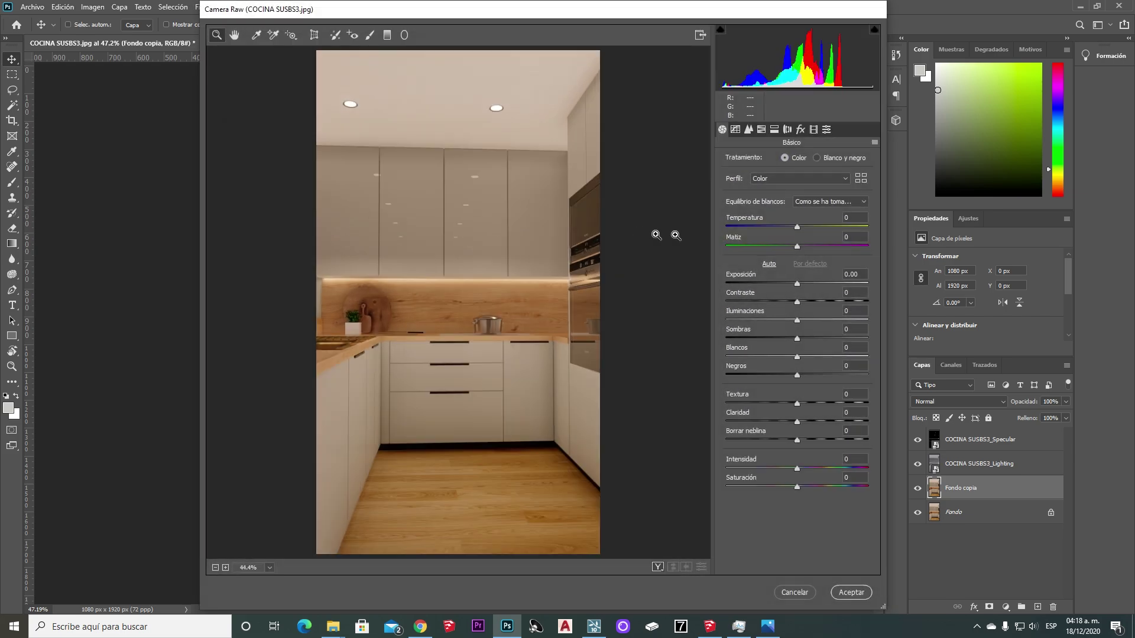
- Set the Camera Raw exposure to +0.45, contrast to +20 and shadows to -10, and warm the temperature to +9
{"action": "left_click_drag", "start_coordinate": [801, 225], "coordinate": [803, 226]}
{"action": "left_click_drag", "start_coordinate": [796, 283], "coordinate": [802, 302]}
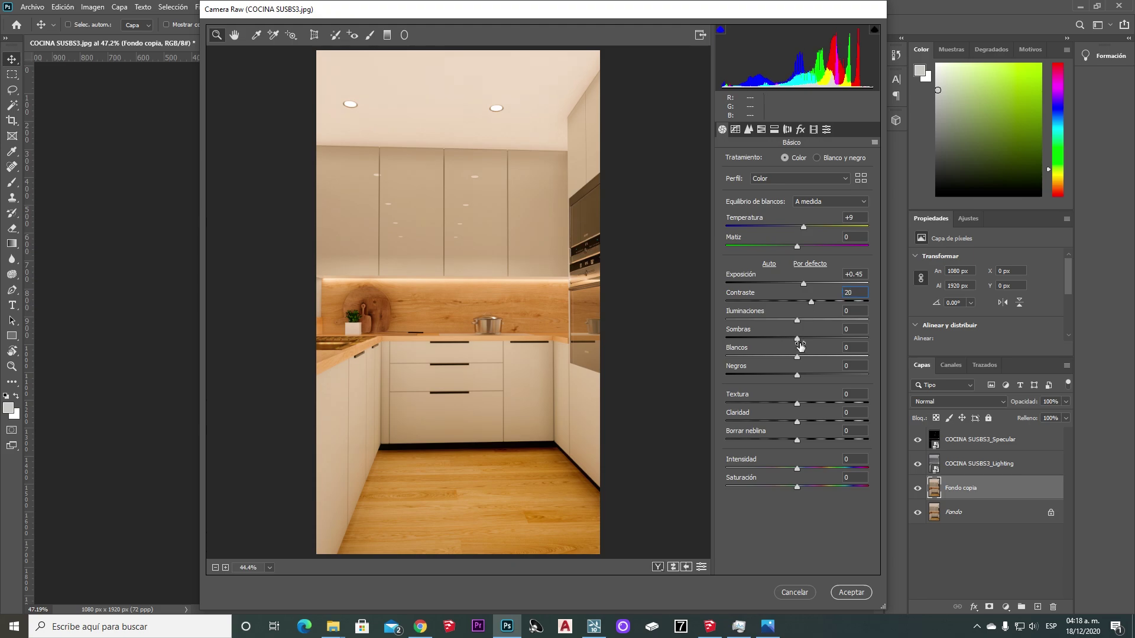
{"action": "left_click_drag", "start_coordinate": [797, 340], "coordinate": [791, 345]}
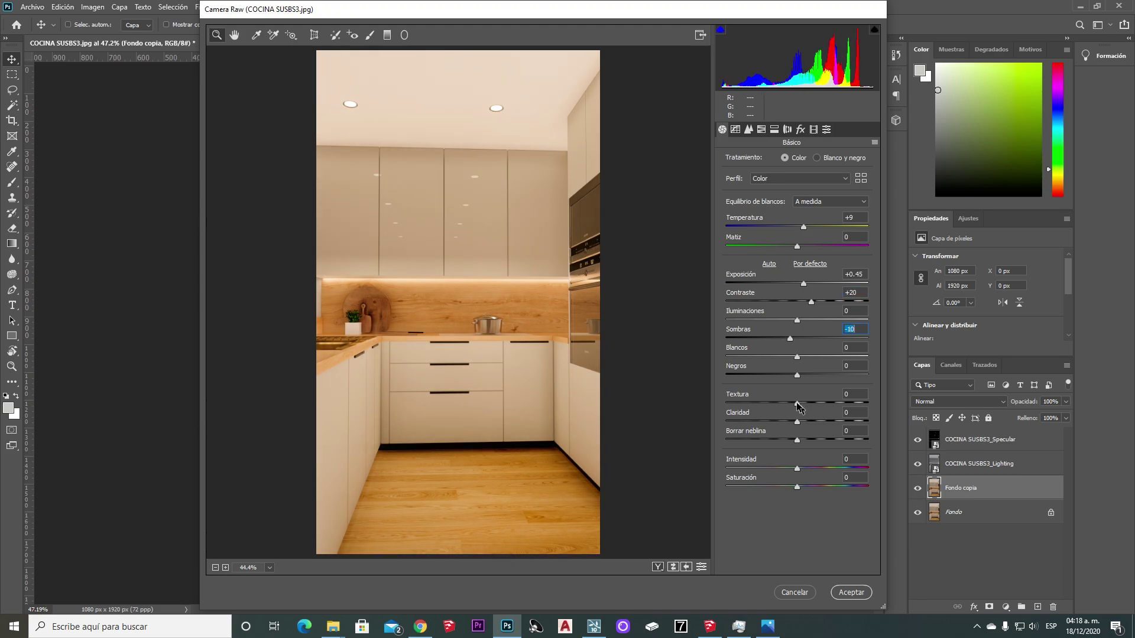
- Cool the Camera Raw temperature to -8, adjust the clarity, and apply the filter
{"action": "left_click_drag", "start_coordinate": [804, 227], "coordinate": [794, 229]}
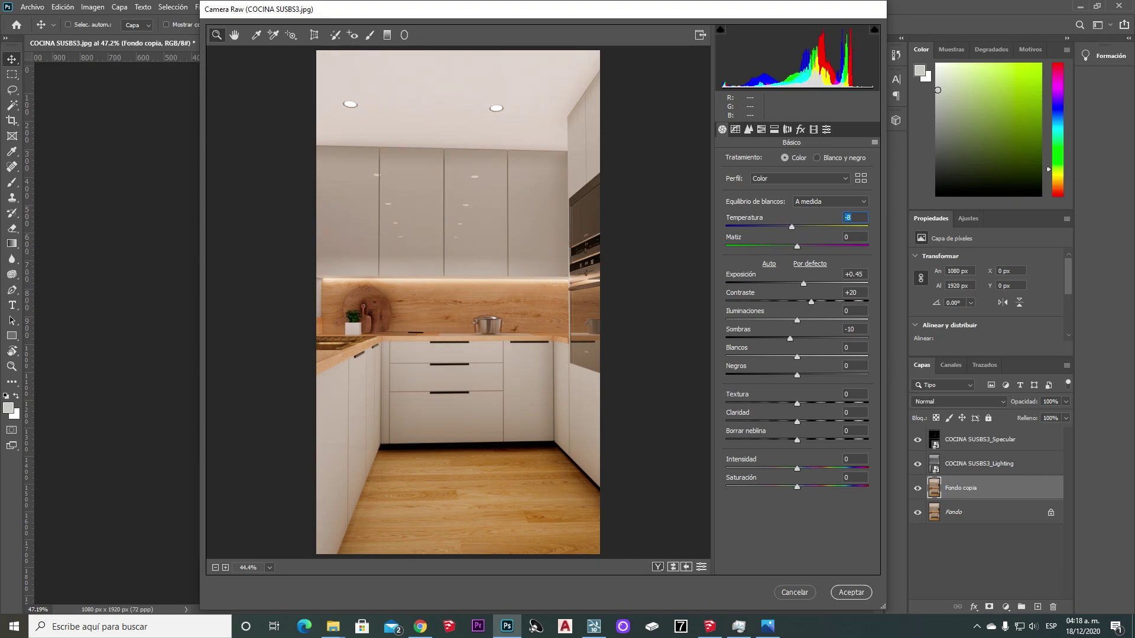
{"action": "key", "text": "Return"}
{"action": "left_click_drag", "start_coordinate": [1027, 154], "coordinate": [887, 83]}
{"action": "left_click", "coordinate": [1038, 79]}
{"action": "left_click_drag", "start_coordinate": [797, 423], "coordinate": [793, 469]}
{"action": "left_click", "coordinate": [859, 592]}
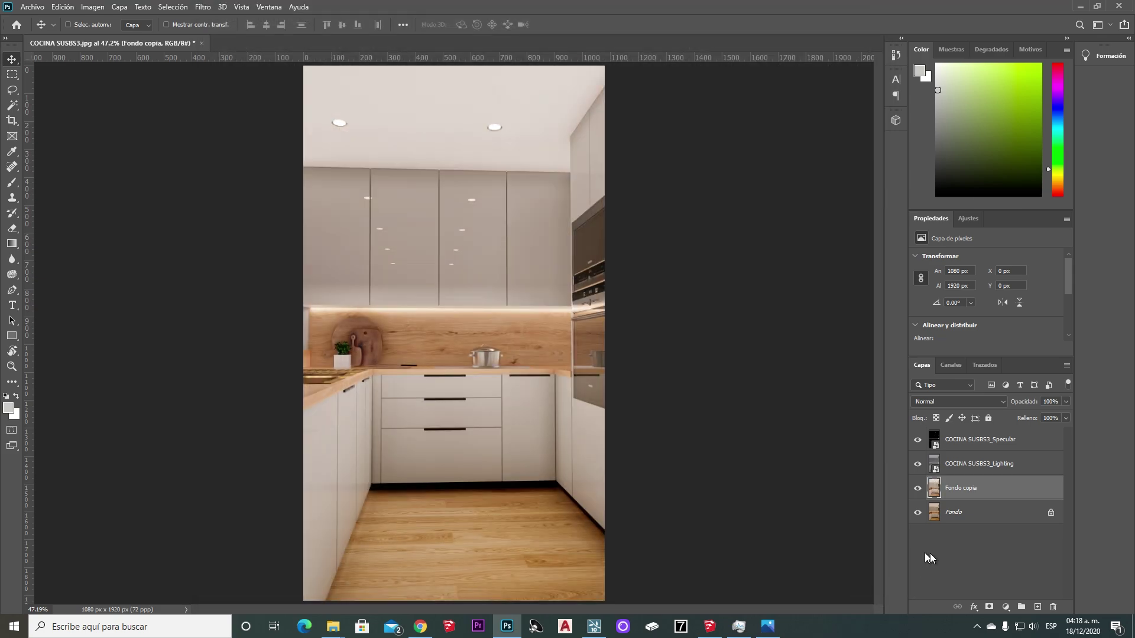
- Add a color balance adjustment layer above the specular layer and shift the midtones' cyan-red balance to -10
{"action": "left_click", "coordinate": [961, 443]}
{"action": "left_click", "coordinate": [1007, 608]}
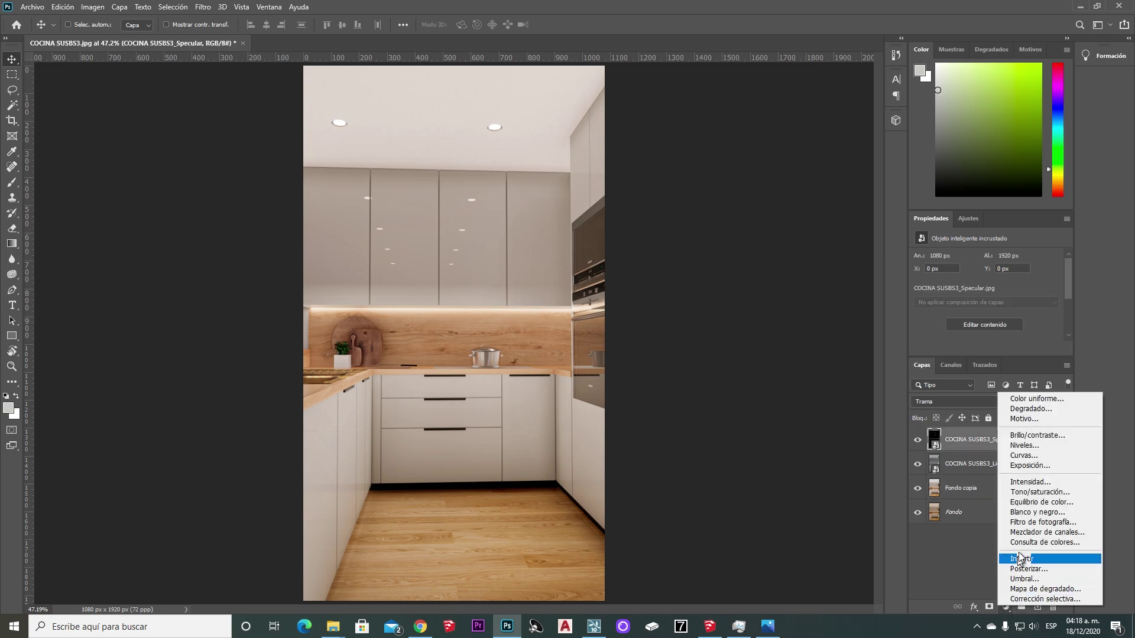
{"action": "left_click", "coordinate": [1025, 502]}
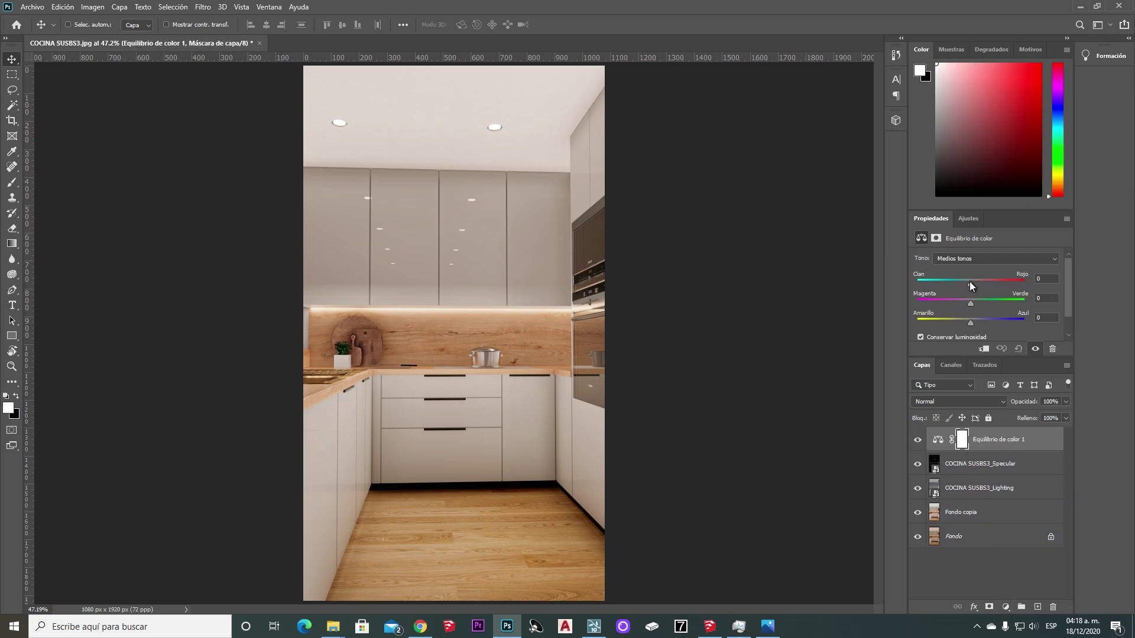
{"action": "left_click_drag", "start_coordinate": [966, 282], "coordinate": [965, 284]}
- Add an exposure adjustment layer with an offset of +0.005
{"action": "left_click", "coordinate": [1005, 608]}
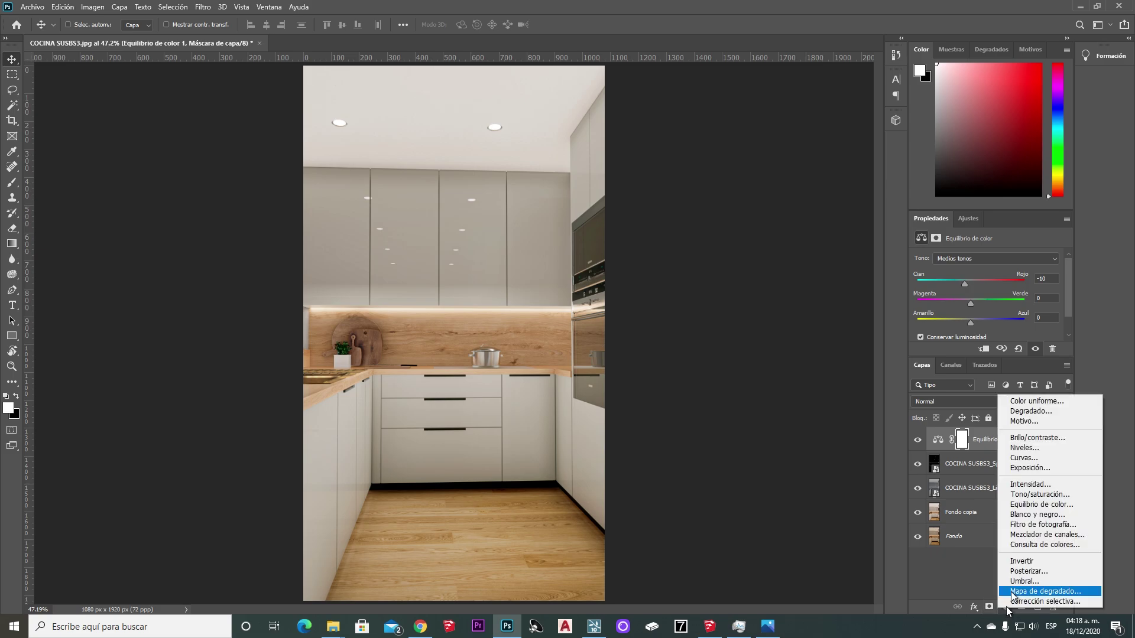
{"action": "left_click", "coordinate": [1030, 469]}
{"action": "type", "text": "0.05"}
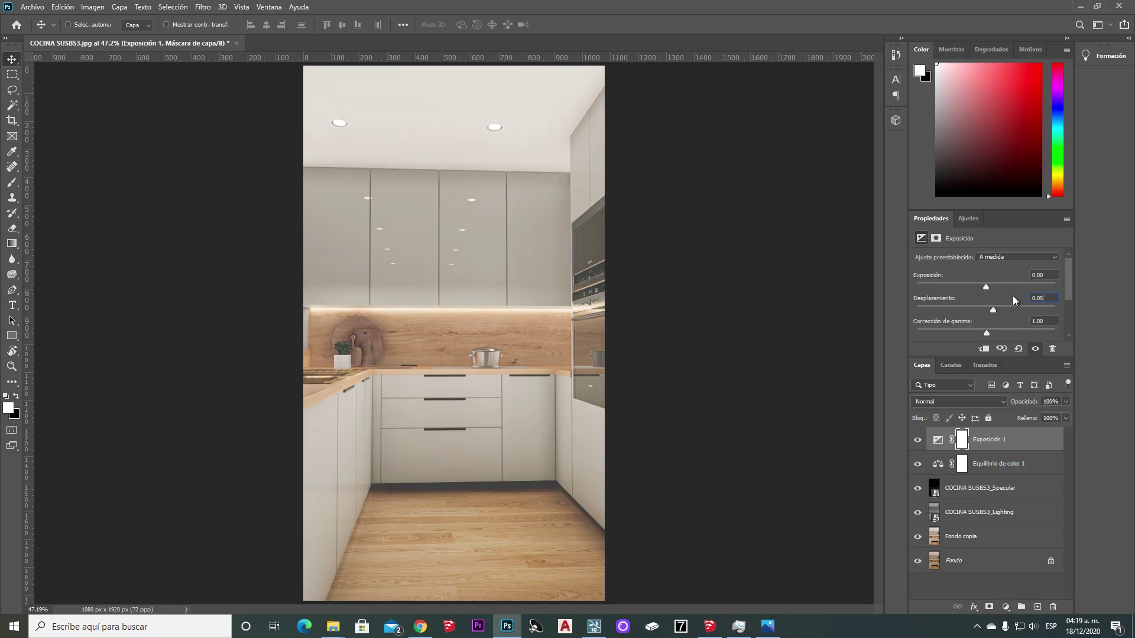
{"action": "key", "text": "Return"}
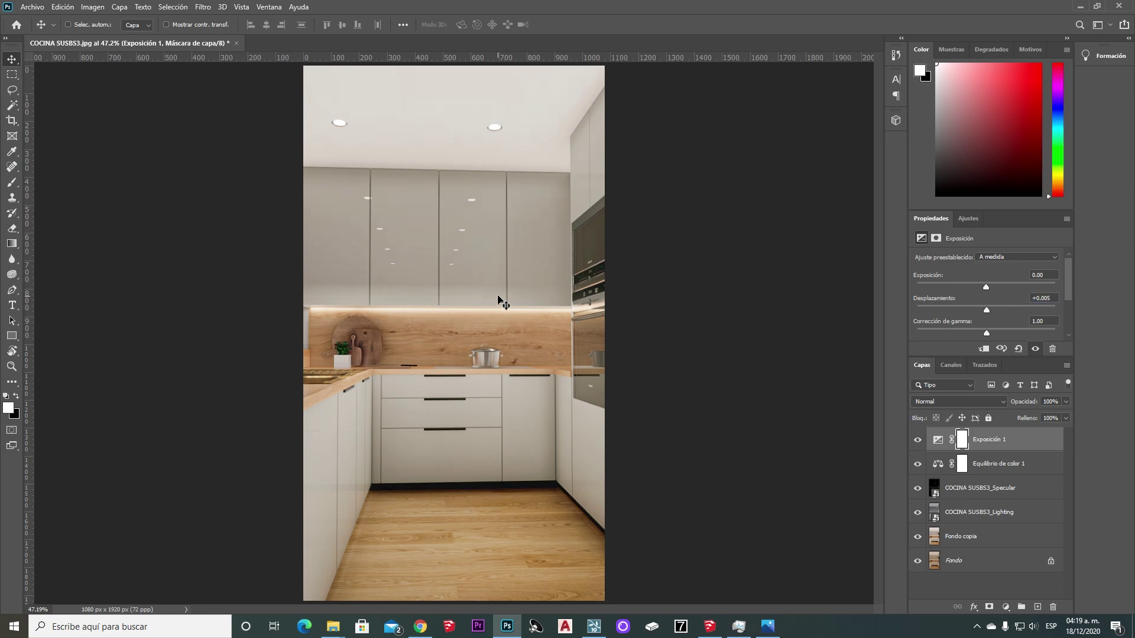
{"action": "key", "text": "e"}
{"action": "right_click", "coordinate": [430, 267]}
{"action": "left_click", "coordinate": [373, 177]}
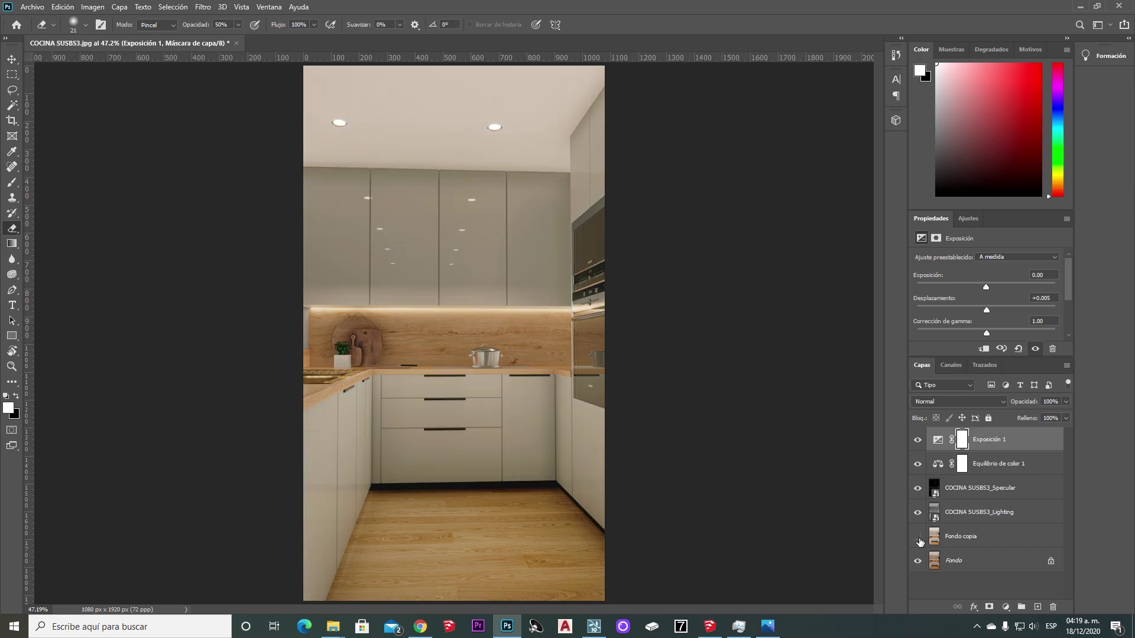
{"action": "key", "text": "v"}
{"action": "key", "text": "ctrl+plus"}
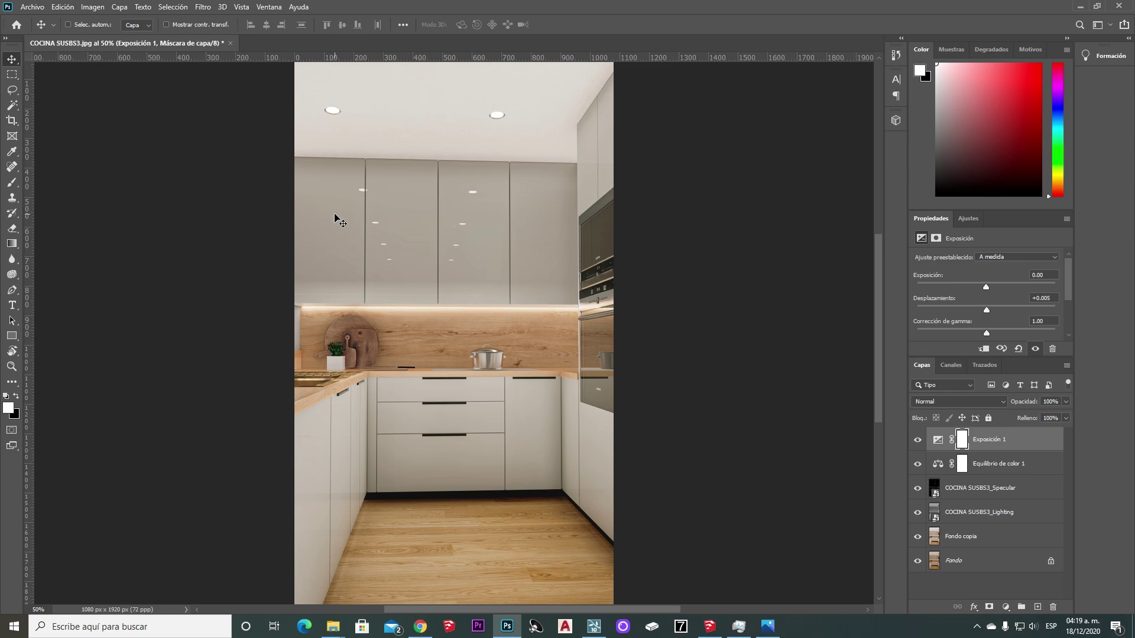
- Choose the 309 px star-shaped flare brush for the Brush tool
{"action": "key", "text": "b"}
{"action": "right_click", "coordinate": [389, 213]}
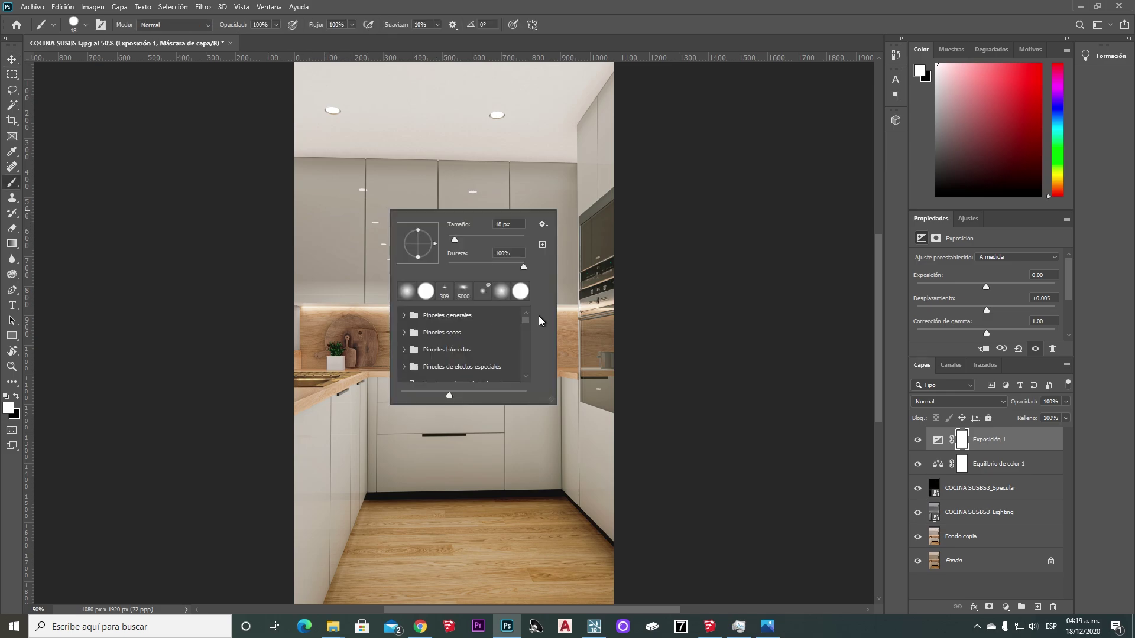
{"action": "left_click", "coordinate": [449, 294]}
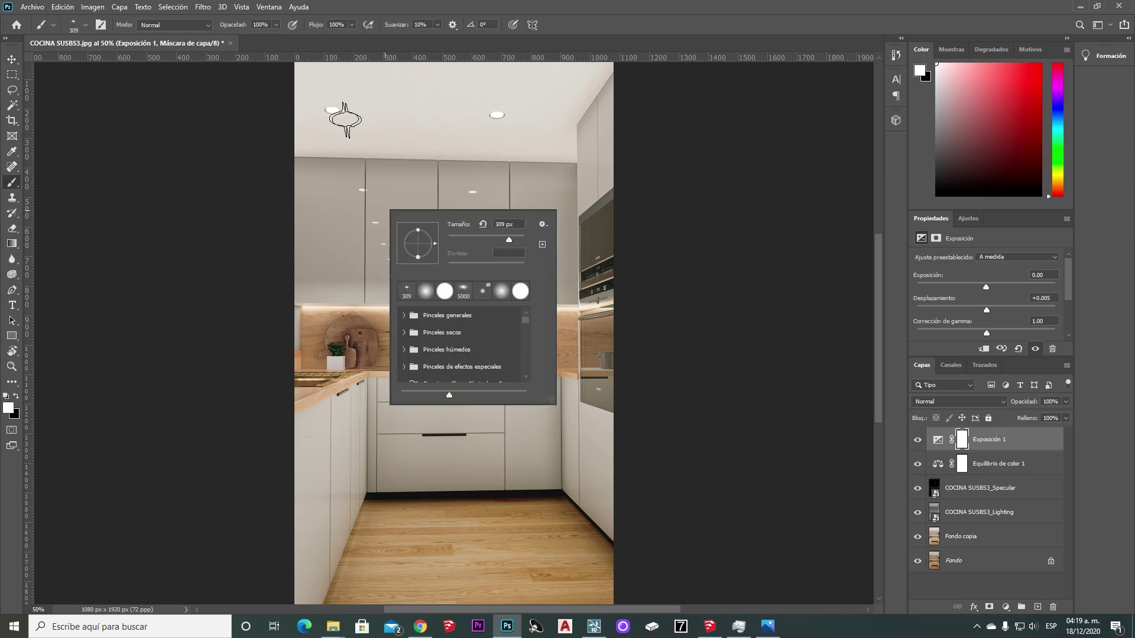
- Switch to the Photos app and examine the flares around the ceiling downlights in the reference kitchen picture
{"action": "left_click", "coordinate": [767, 626]}
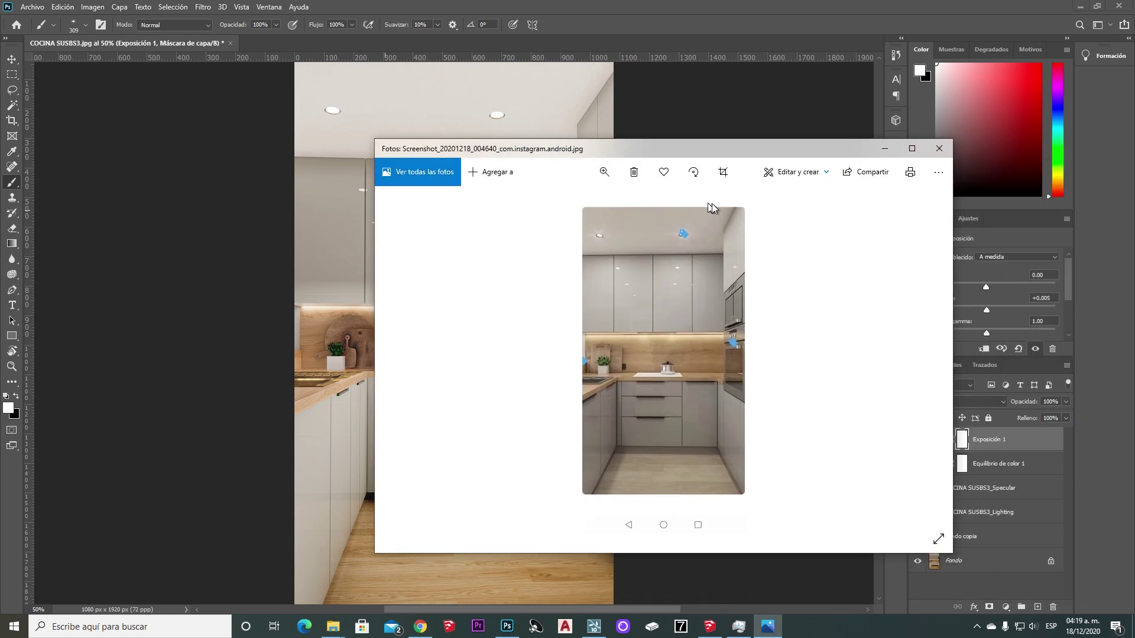
{"action": "scroll", "coordinate": [713, 263], "scroll_direction": "up", "scroll_amount": 2}
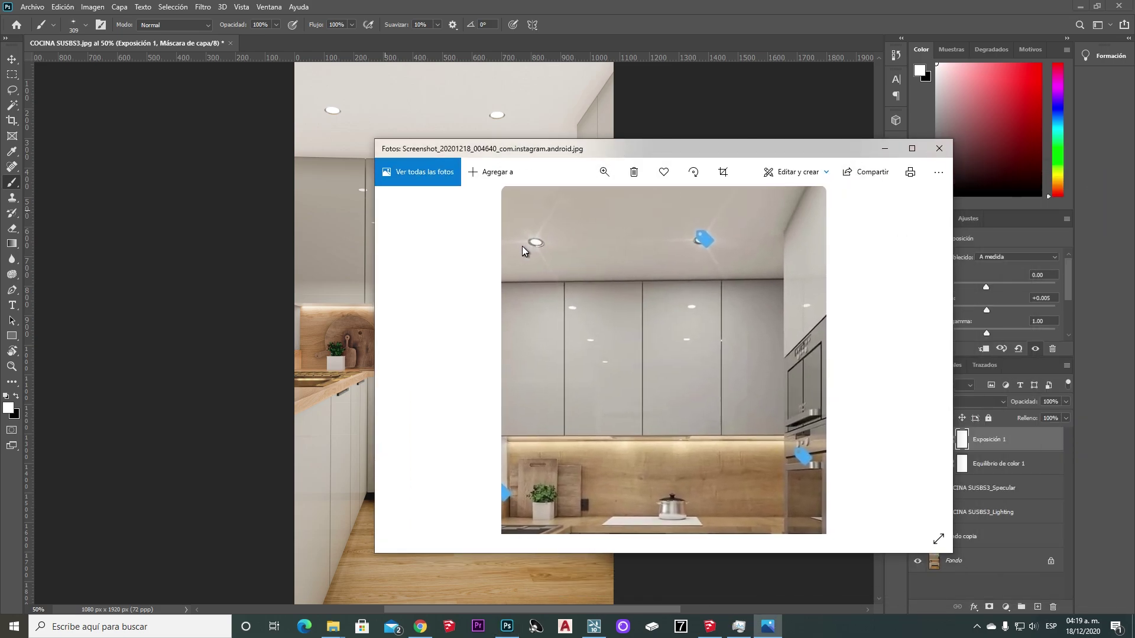
{"action": "key", "text": "alt+Tab"}
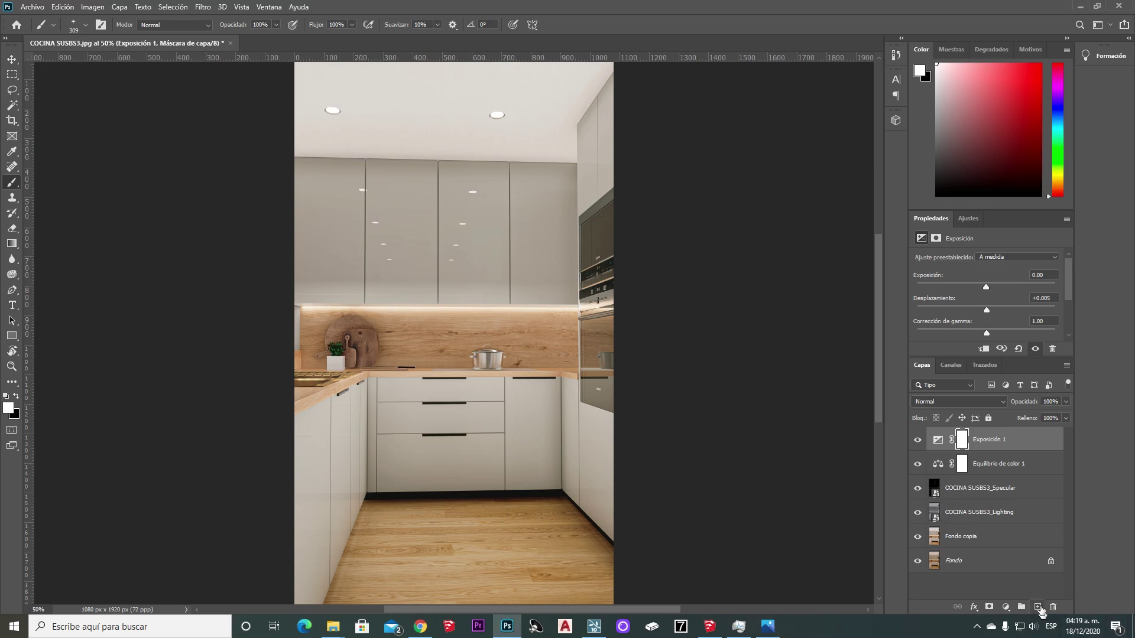
- Create a new layer and paint a pale yellow (fffecf) star flare over the ceiling's left downlight
{"action": "left_click", "coordinate": [1037, 606]}
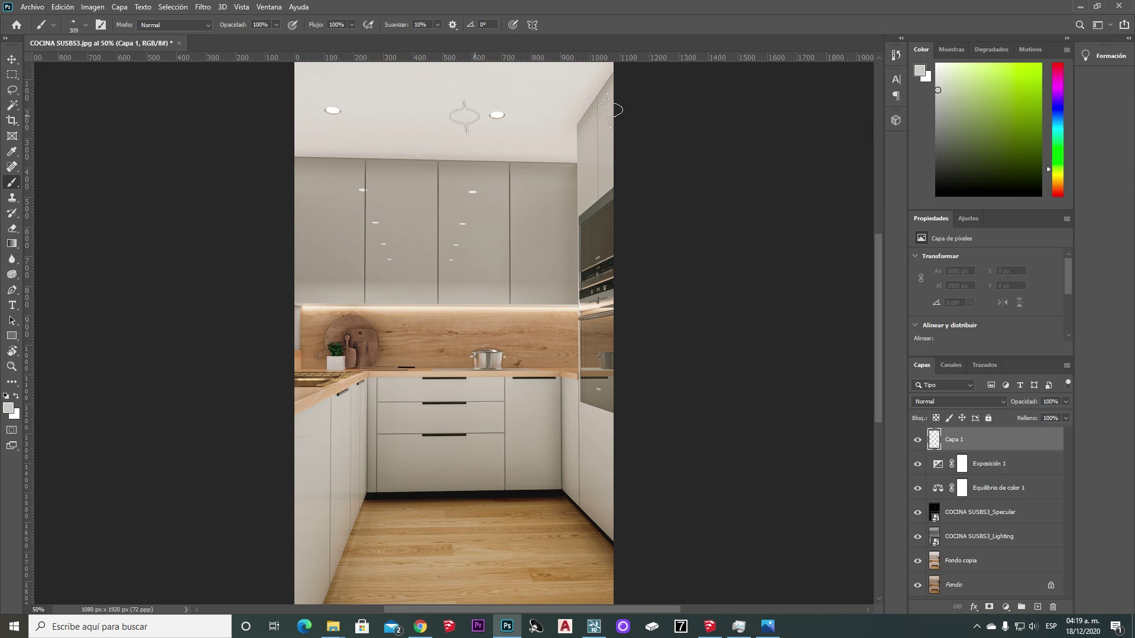
{"action": "left_click", "coordinate": [333, 111]}
{"action": "key", "text": "ctrl+z"}
{"action": "right_click", "coordinate": [395, 148]}
{"action": "left_click_drag", "start_coordinate": [959, 91], "coordinate": [921, 62]}
{"action": "left_click", "coordinate": [8, 408]}
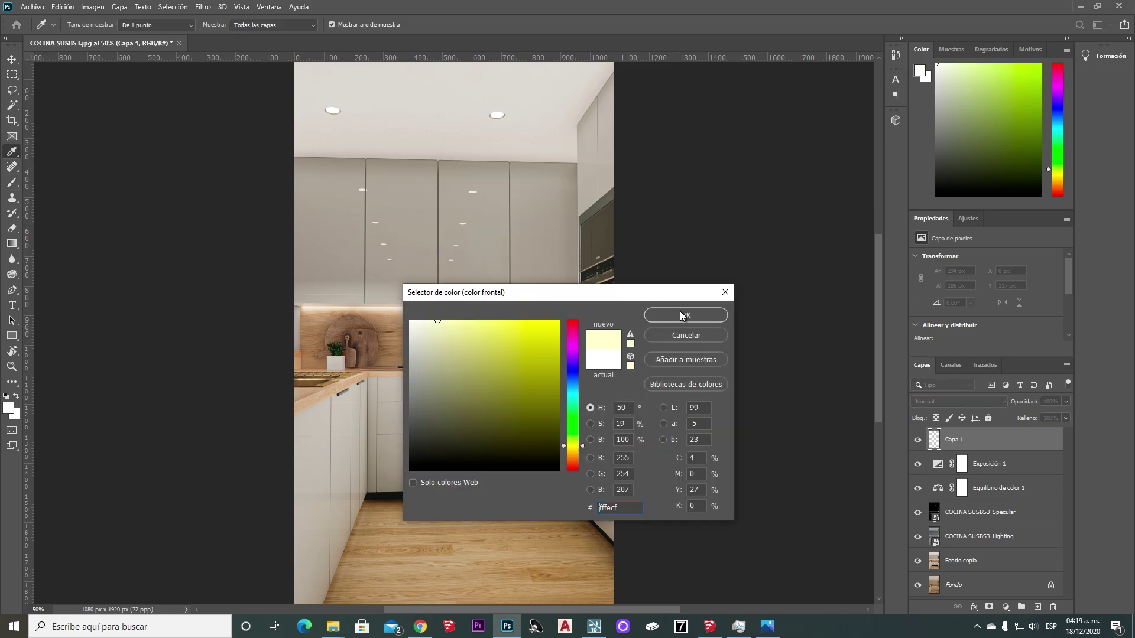
{"action": "left_click", "coordinate": [680, 317]}
{"action": "left_click", "coordinate": [332, 109]}
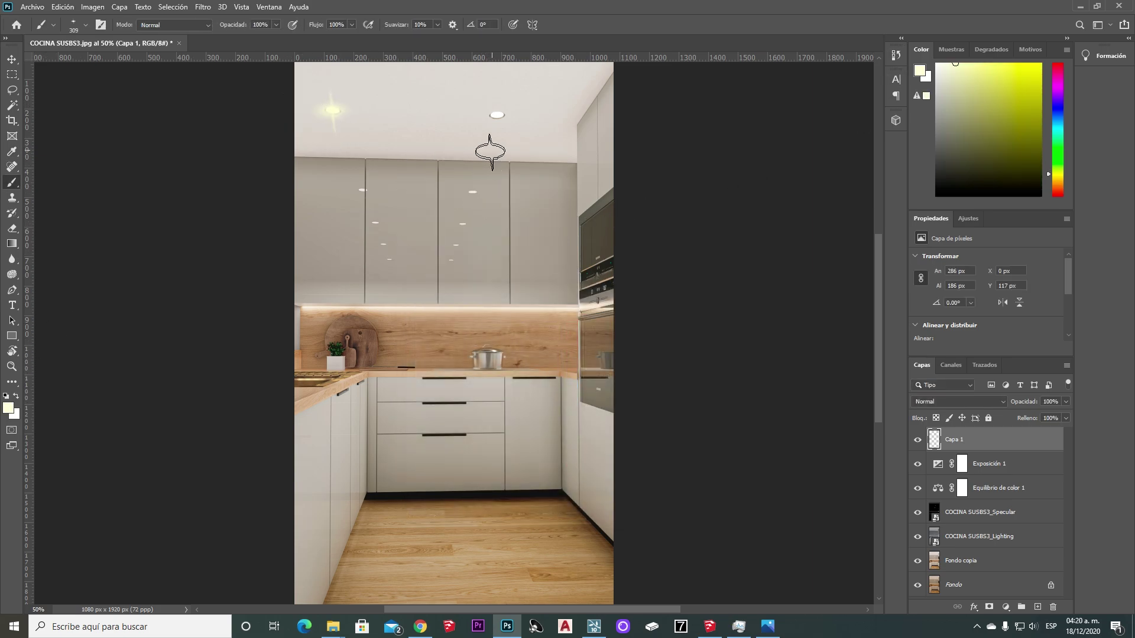
- Rotate the painted flare on the left downlight by about 30°
{"action": "key", "text": "ctrl+t"}
{"action": "left_click_drag", "start_coordinate": [388, 78], "coordinate": [410, 108]}
{"action": "key", "text": "Return"}
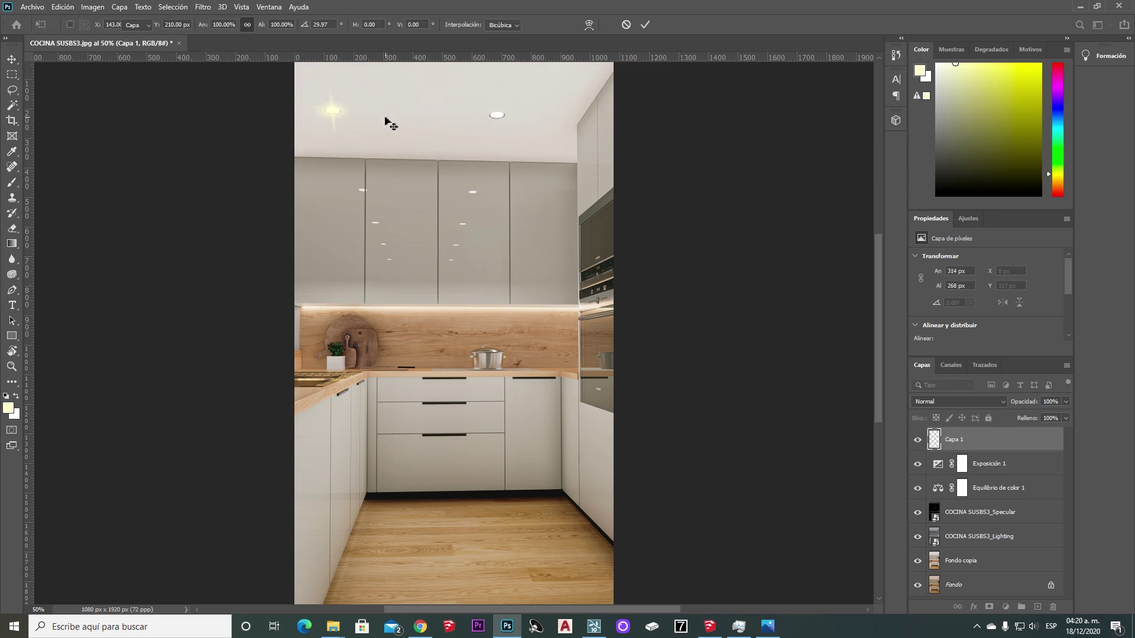
- Desaturate and lighten the flare on the left downlight with a hue/saturation adjustment
{"action": "key", "text": "ctrl+u"}
{"action": "left_click_drag", "start_coordinate": [640, 224], "coordinate": [517, 223]}
{"action": "left_click_drag", "start_coordinate": [640, 256], "coordinate": [709, 254]}
{"action": "left_click", "coordinate": [789, 137]}
- Sample the white of the right ceiling downlight and paint a matching star flare over it
{"action": "key", "text": "b"}
{"action": "right_click", "coordinate": [493, 158]}
{"action": "left_click", "coordinate": [495, 118], "text": "alt"}
{"action": "left_click", "coordinate": [497, 117]}
- Select the right downlight's flare, rotate it to slant like the left one, and set the flare layer's opacity to 74%
{"action": "key", "text": "m"}
{"action": "left_click_drag", "start_coordinate": [449, 65], "coordinate": [510, 228]}
{"action": "key", "text": "ctrl+t"}
{"action": "left_click_drag", "start_coordinate": [511, 139], "coordinate": [508, 127]}
{"action": "key", "text": "Return"}
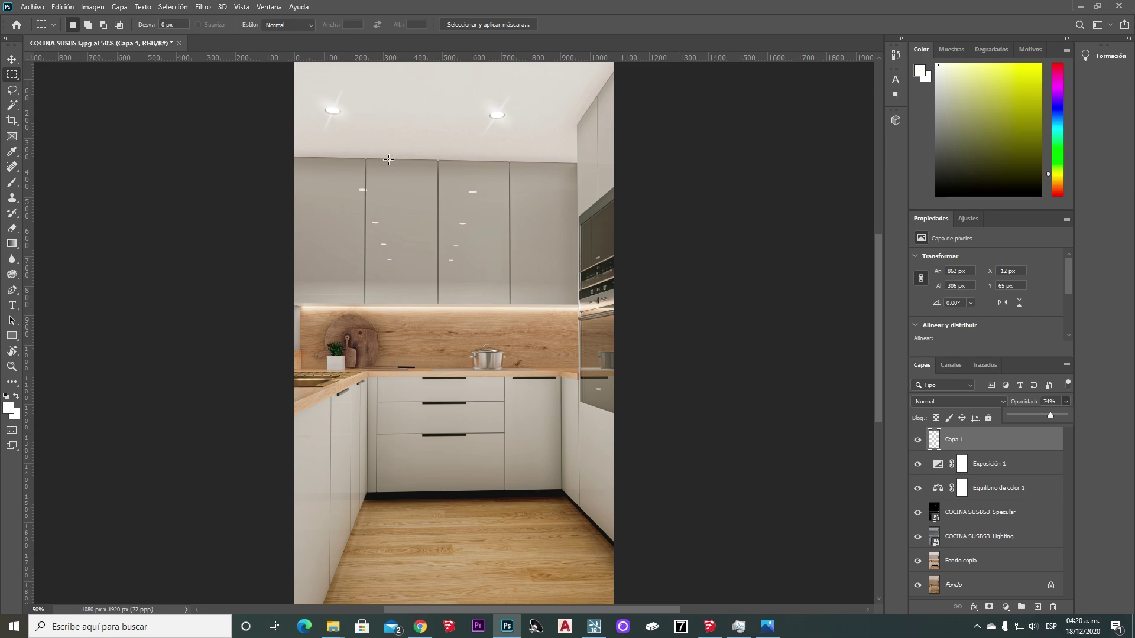
- Compare the whole retouched kitchen render with the reference picture in the Photos app
{"action": "key", "text": "v"}
{"action": "scroll", "coordinate": [412, 152], "scroll_direction": "down", "scroll_amount": 2, "text": "alt"}
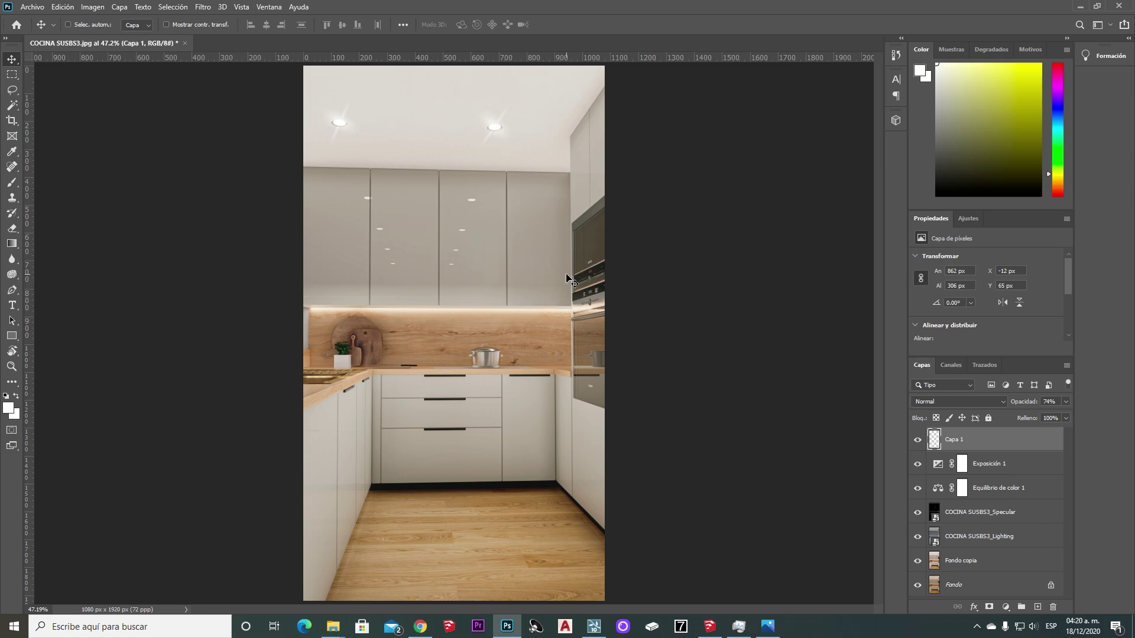
{"action": "left_click_drag", "start_coordinate": [1134, 159], "coordinate": [686, 118]}
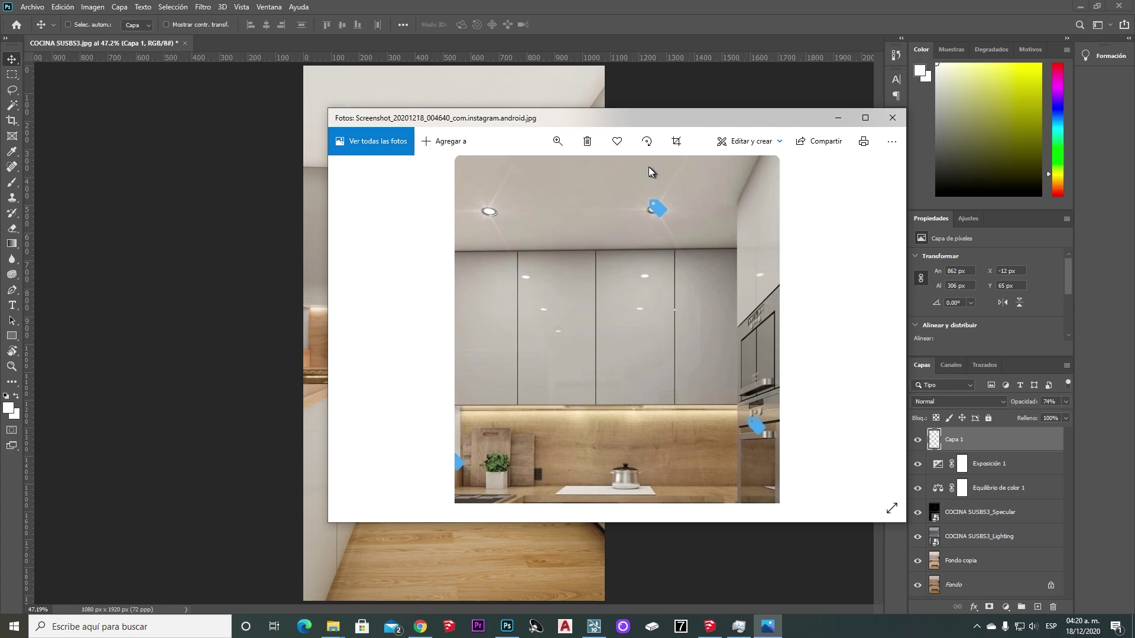
{"action": "left_click", "coordinate": [865, 117]}
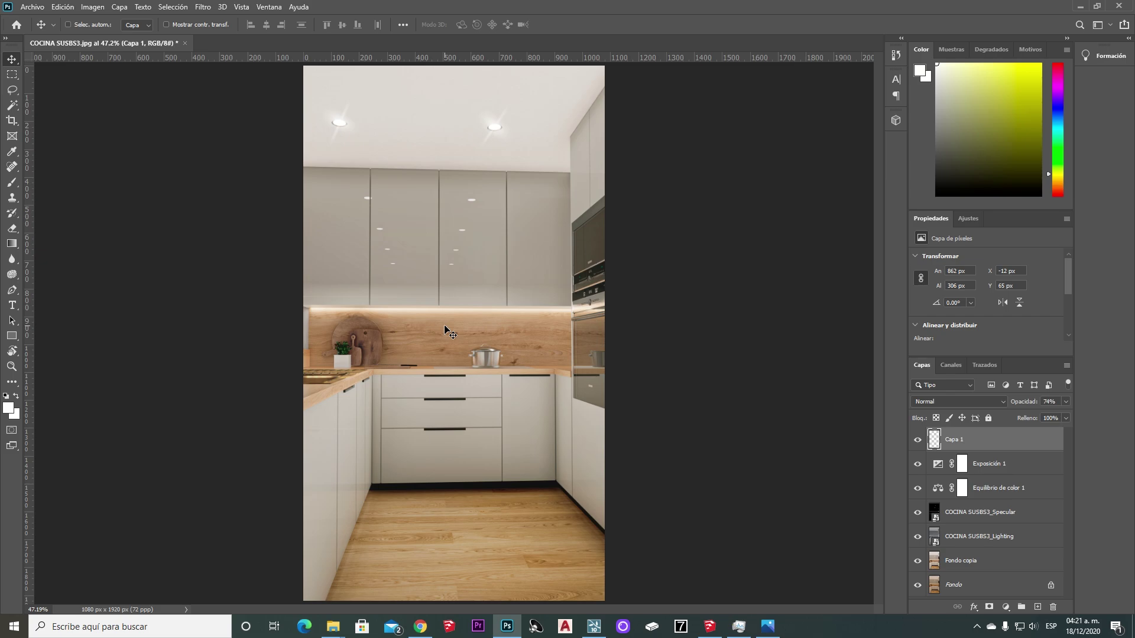
{"action": "key", "text": "ctrl+plus"}
{"action": "key", "text": "ctrl+plus"}
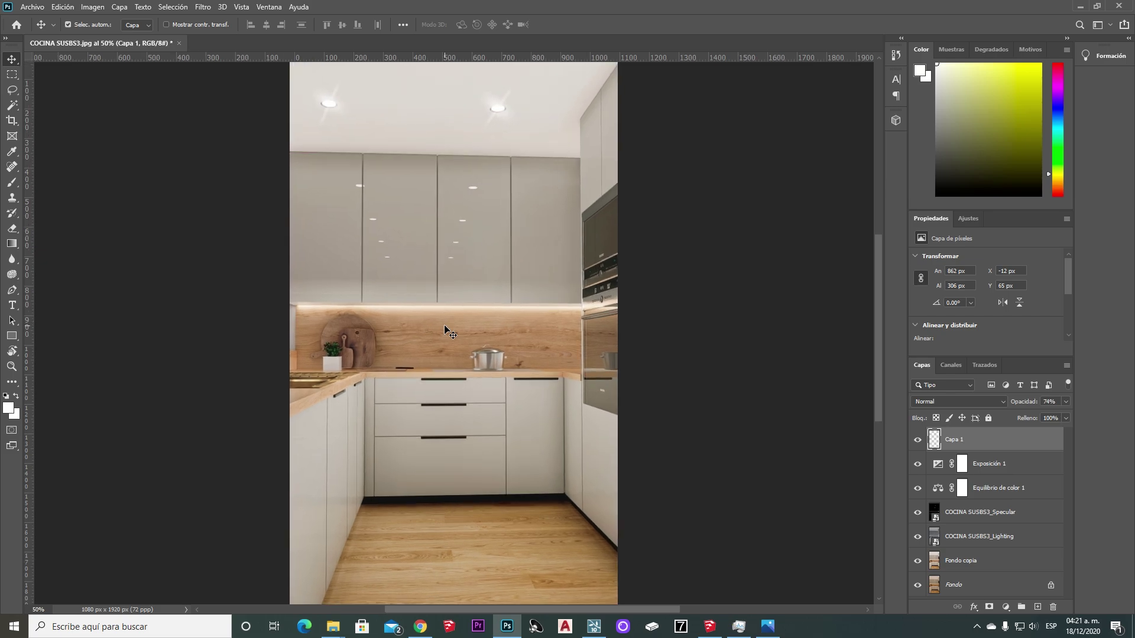